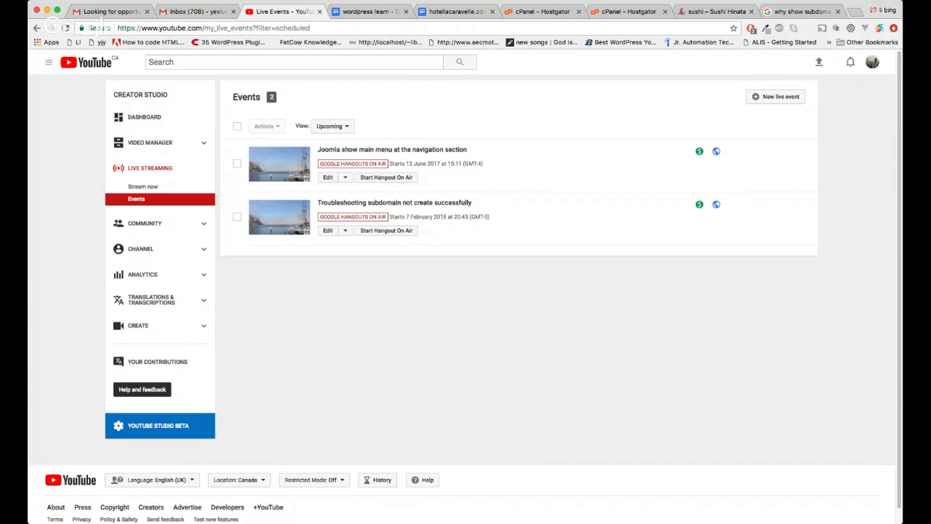
# Switch to the HostGator cPanel page and go to the Domains section of its tools.
pyautogui.click(547, 13)
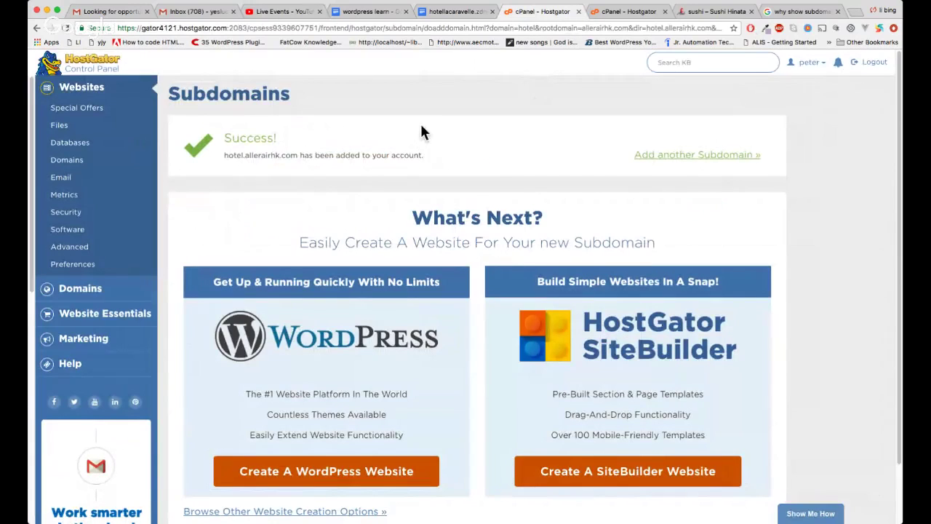
pyautogui.click(83, 161)
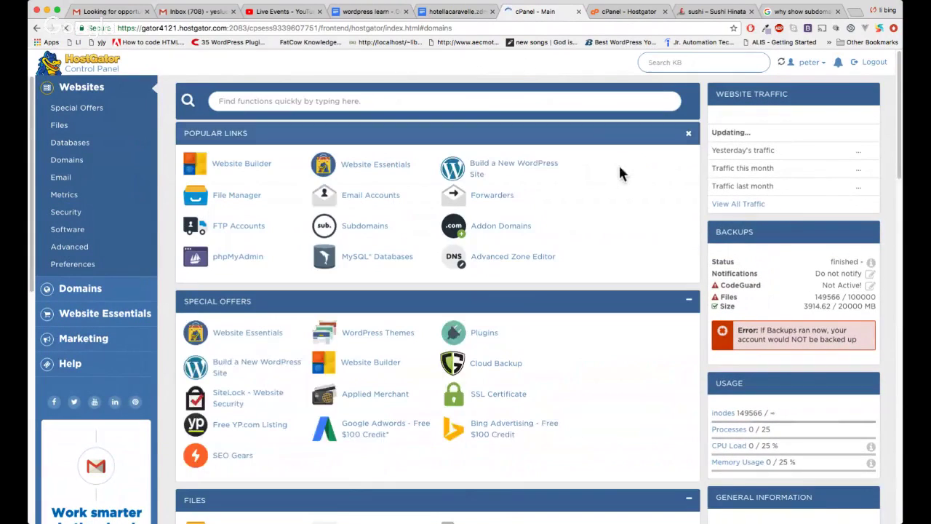
pyautogui.scroll(-5, 503, 223)
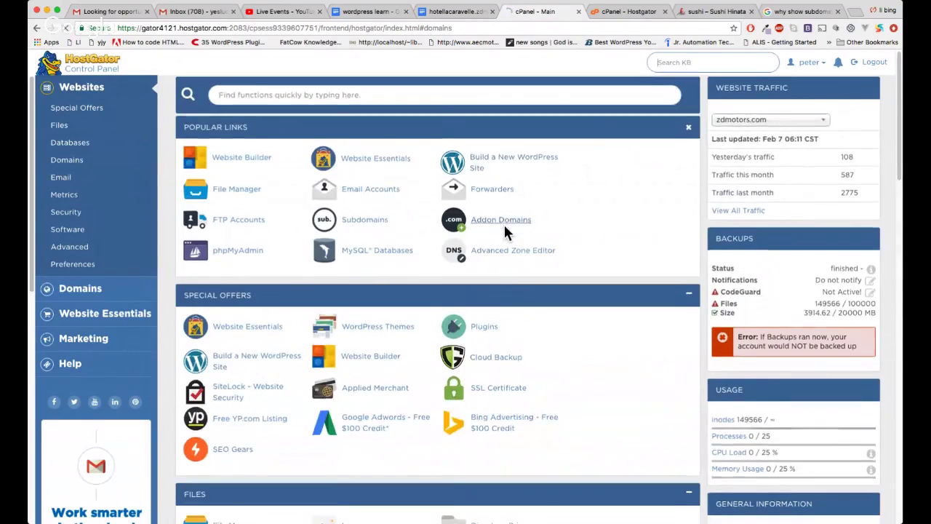
pyautogui.click(485, 219)
pyautogui.scroll(-7, 457, 201)
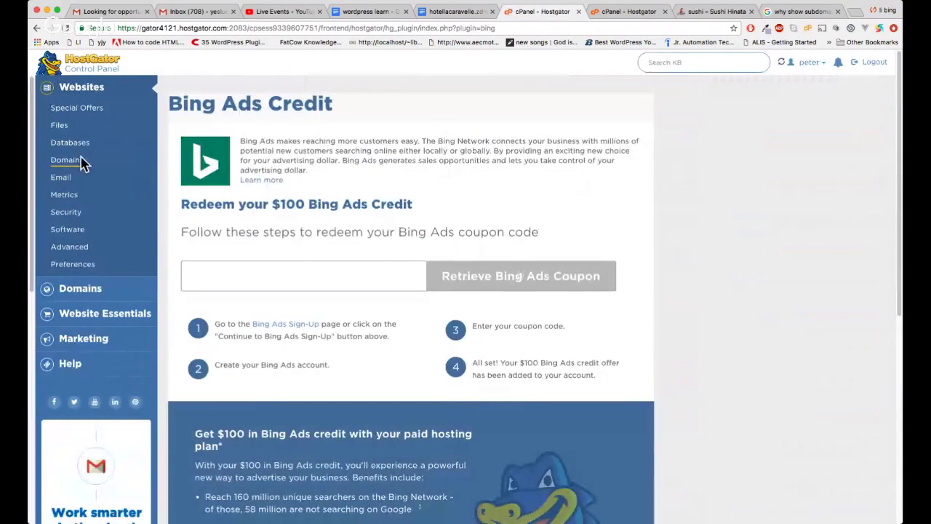
pyautogui.click(80, 162)
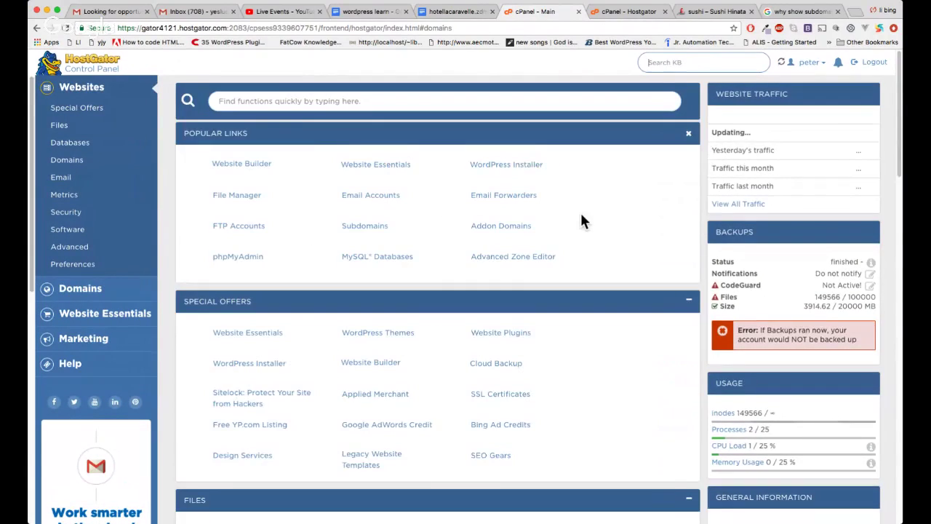
# Open the Subdomains page from the cPanel home page.
pyautogui.scroll(10, 595, 208)
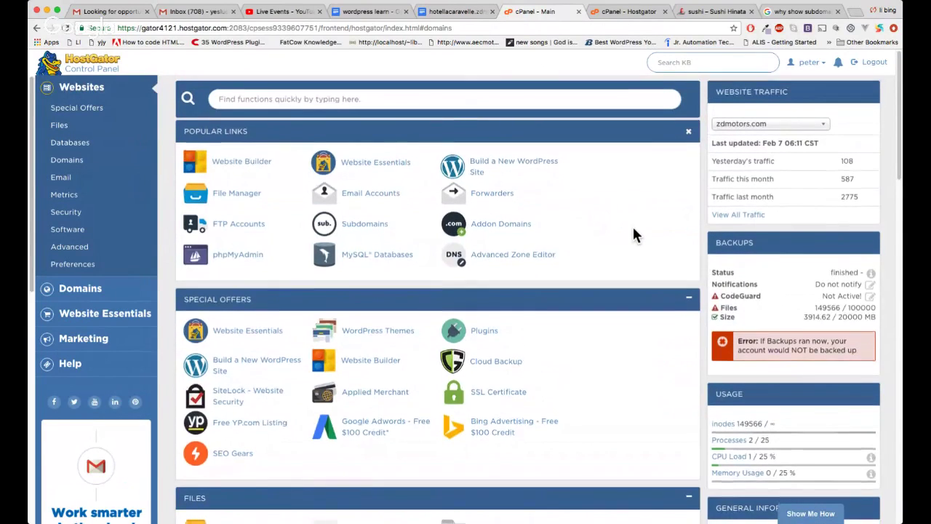
pyautogui.scroll(-5, 632, 224)
pyautogui.scroll(-2, 632, 224)
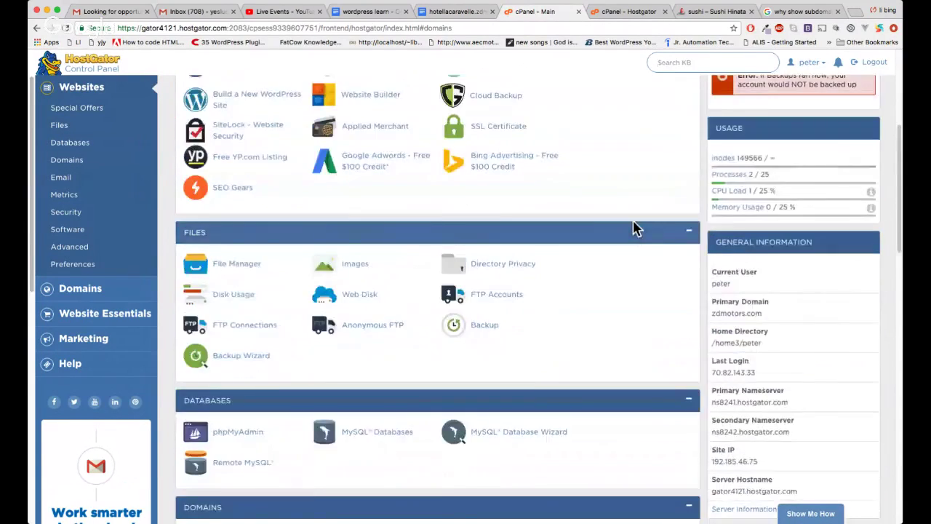
pyautogui.scroll(7, 633, 224)
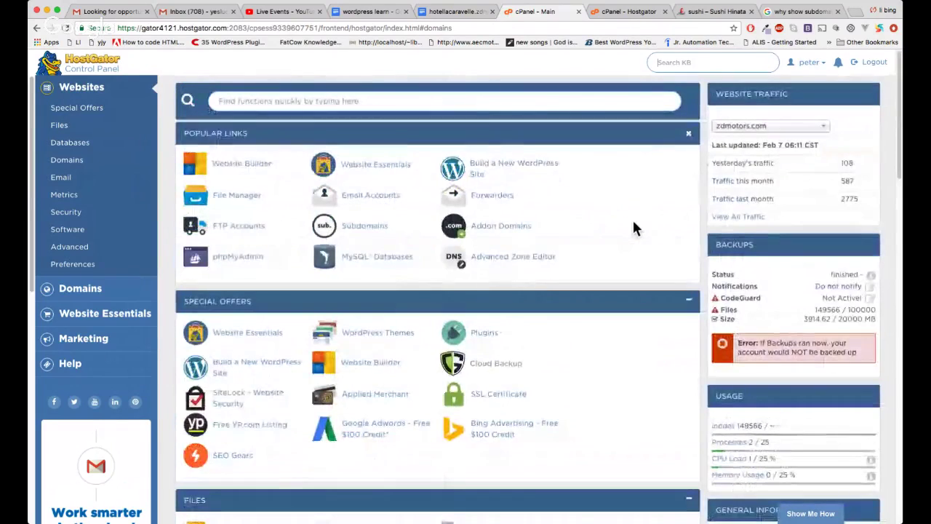
pyautogui.click(367, 229)
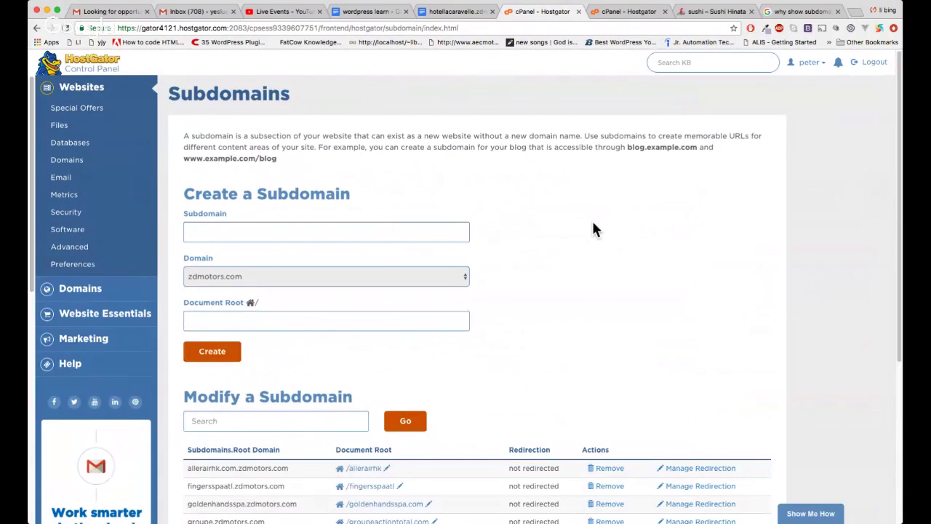
# Examine the Create a Subdomain form, the list of existing subdomains and the hosting provider's name in the address.
pyautogui.scroll(-3, 593, 223)
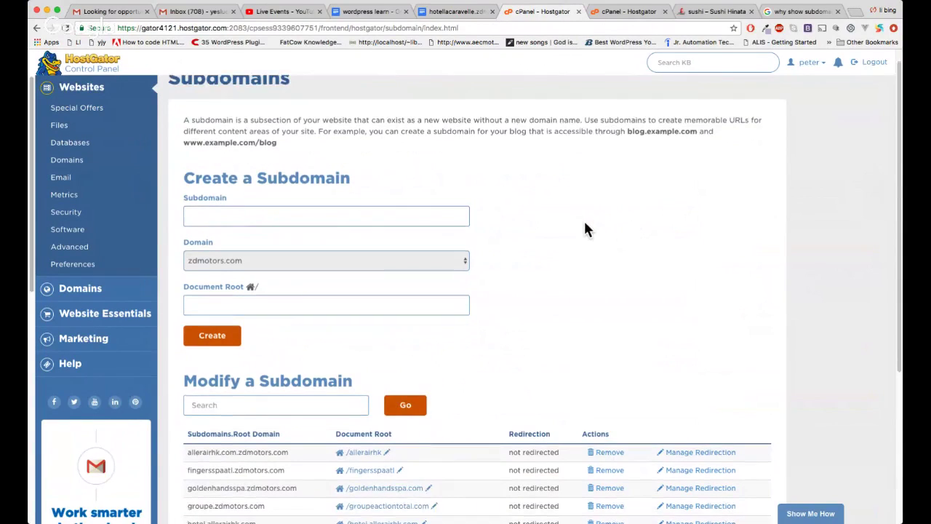
pyautogui.scroll(3, 586, 224)
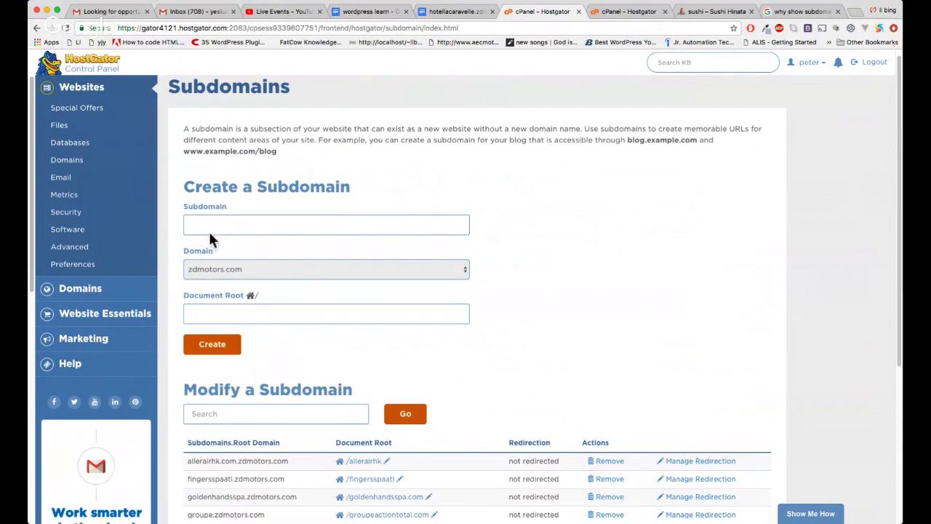
pyautogui.scroll(-2, 581, 287)
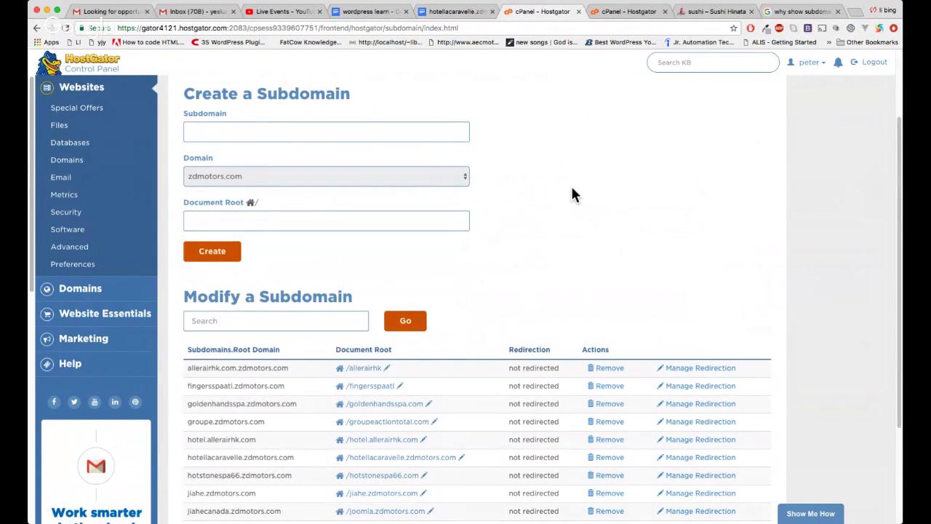
pyautogui.scroll(-1, 571, 194)
pyautogui.scroll(1, 581, 214)
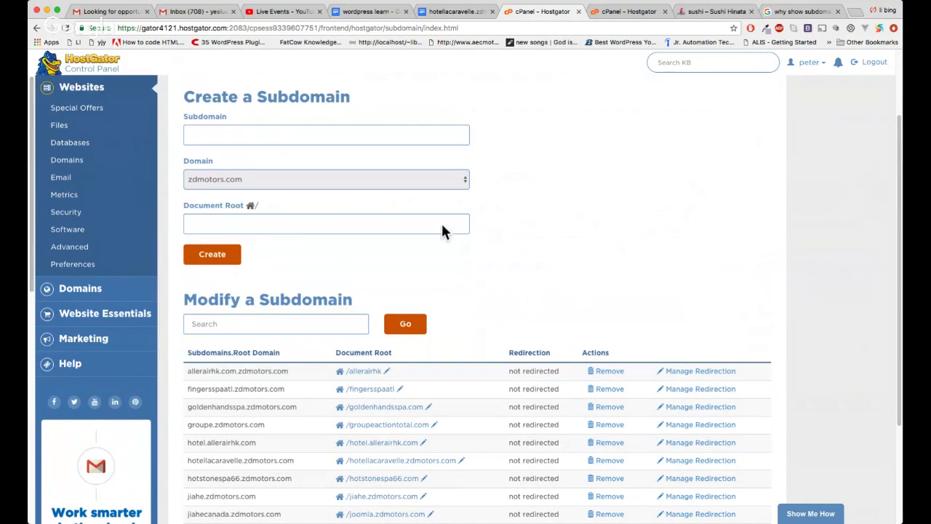
pyautogui.moveTo(178, 27); pyautogui.dragTo(212, 25)
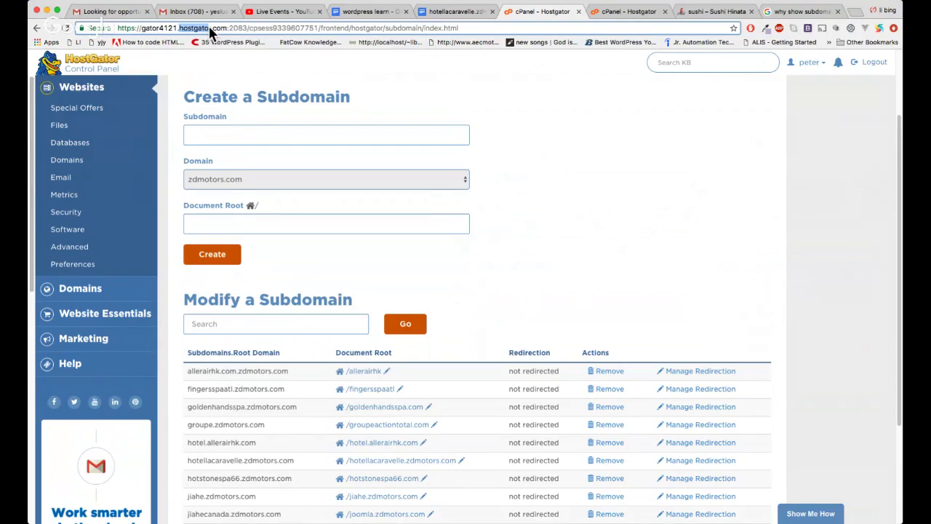
pyautogui.click(582, 216)
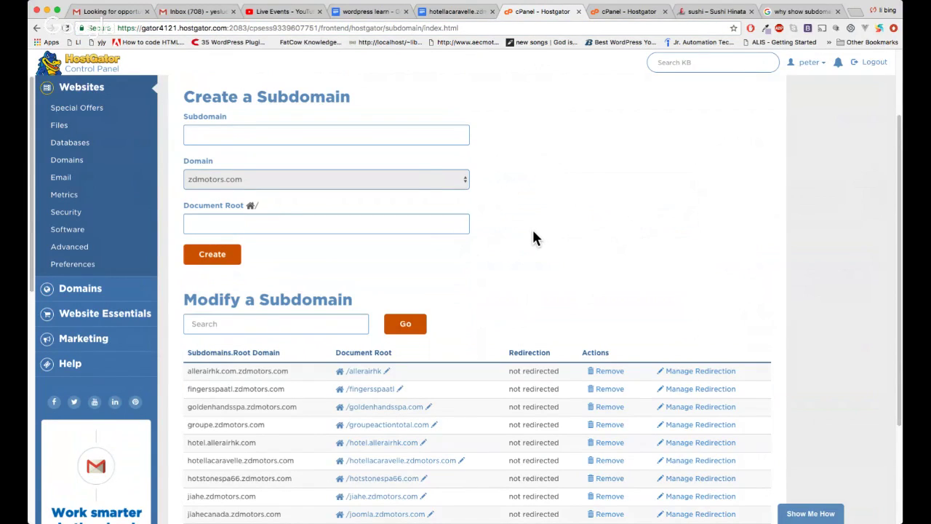
# Test the subdomain jiahe.zdmotors.com by loading it in a new browser tab, then close that tab.
pyautogui.scroll(-3, 538, 225)
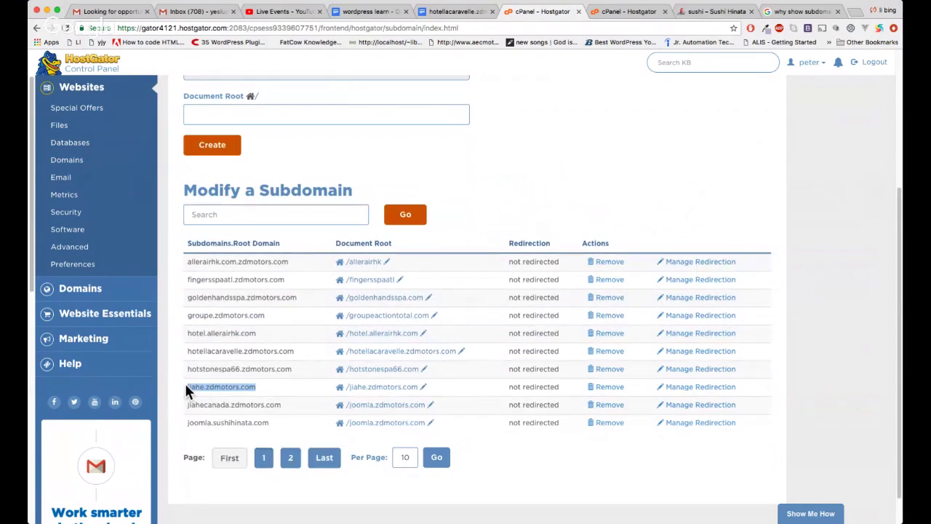
pyautogui.click(801, 11)
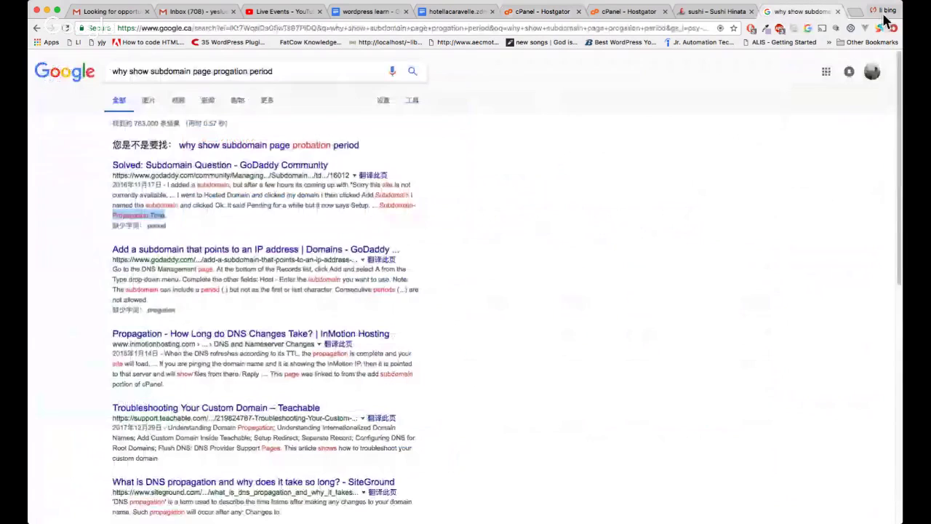
pyautogui.click(854, 11)
pyautogui.write('jiahe.zdmotors.com')
pyautogui.press('Return')
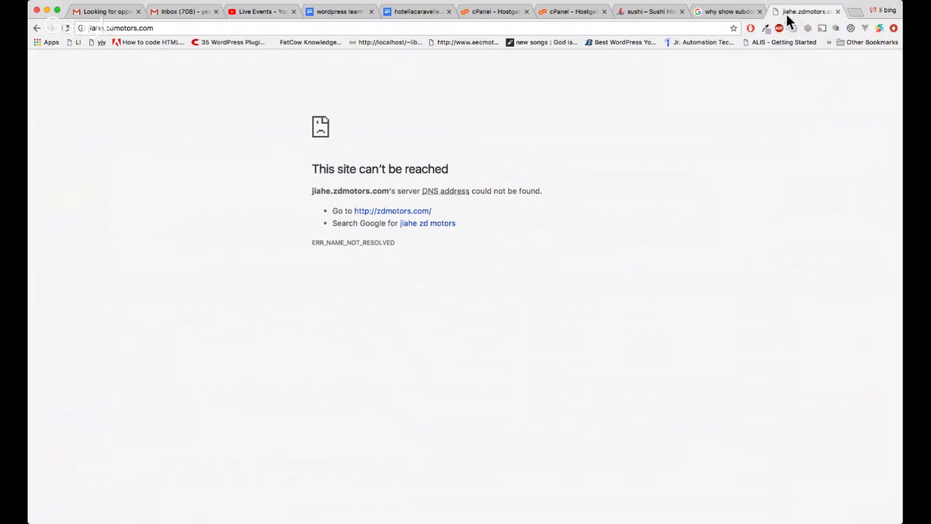
pyautogui.click(837, 12)
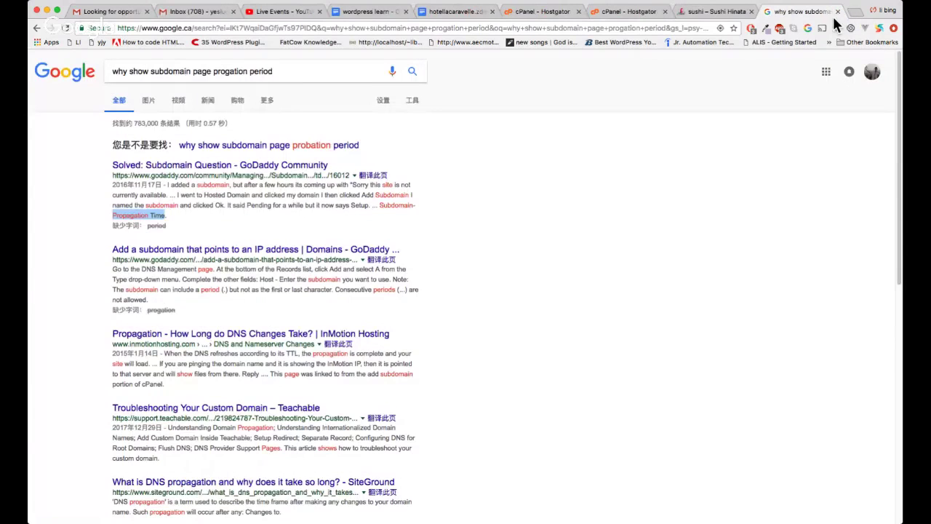
# Copy jiahecanada.zdmotors.com from the cPanel subdomain list, load it in a new browser tab, then close that tab.
pyautogui.click(545, 12)
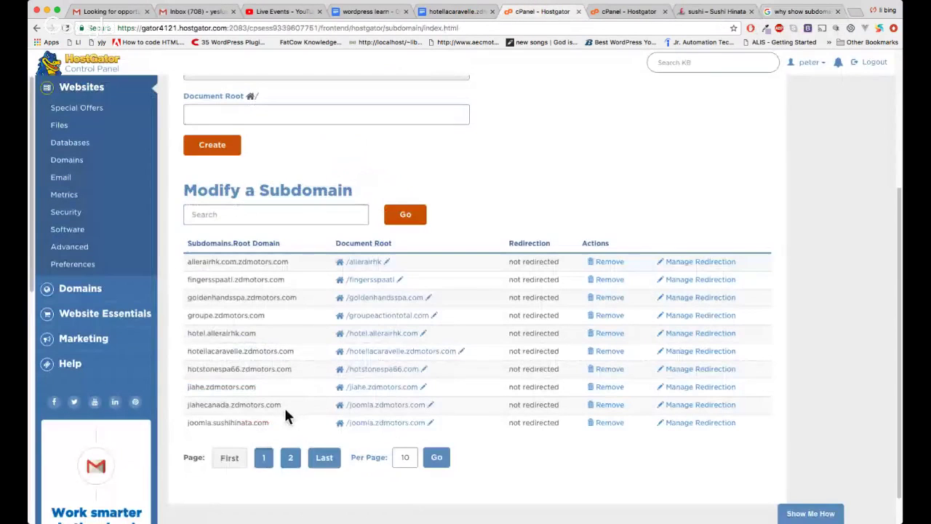
pyautogui.moveTo(283, 406); pyautogui.dragTo(188, 406)
pyautogui.hotkey('ctrl', 'c')
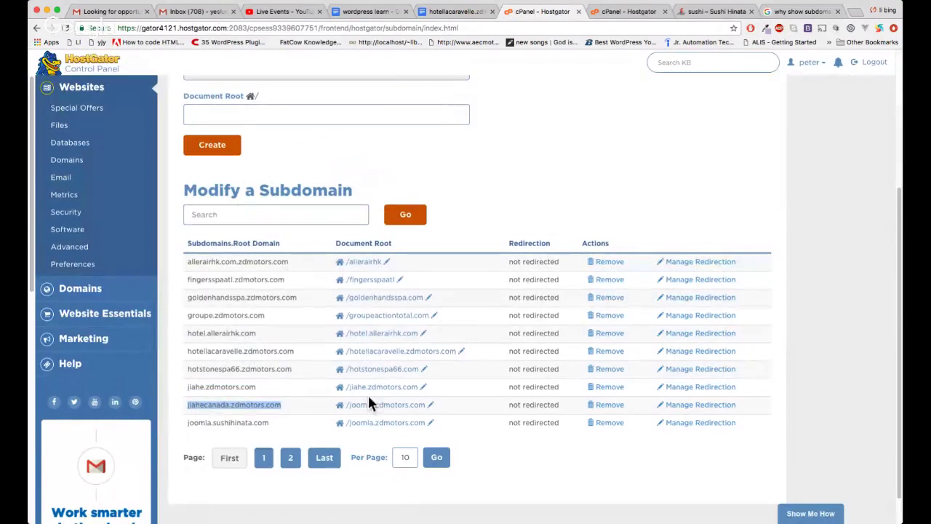
pyautogui.click(789, 12)
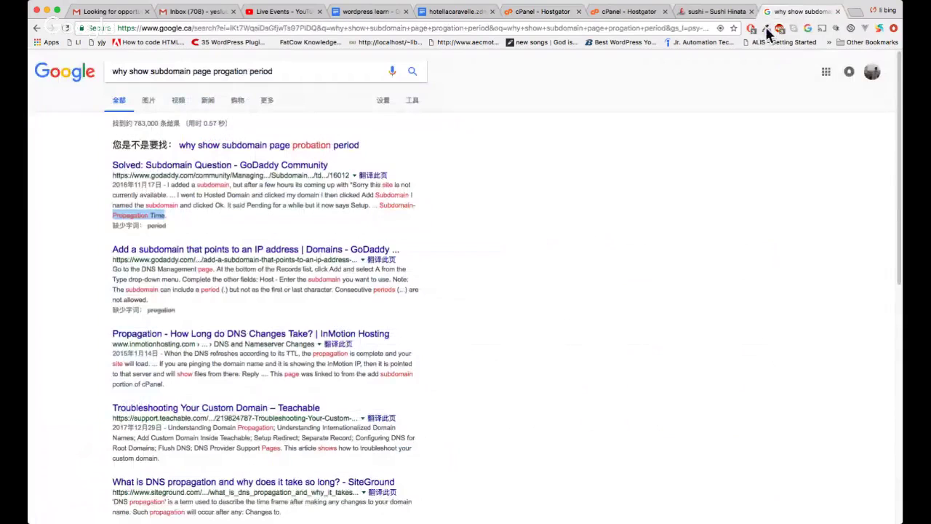
pyautogui.click(852, 13)
pyautogui.hotkey('ctrl', 'v')
pyautogui.press('Return')
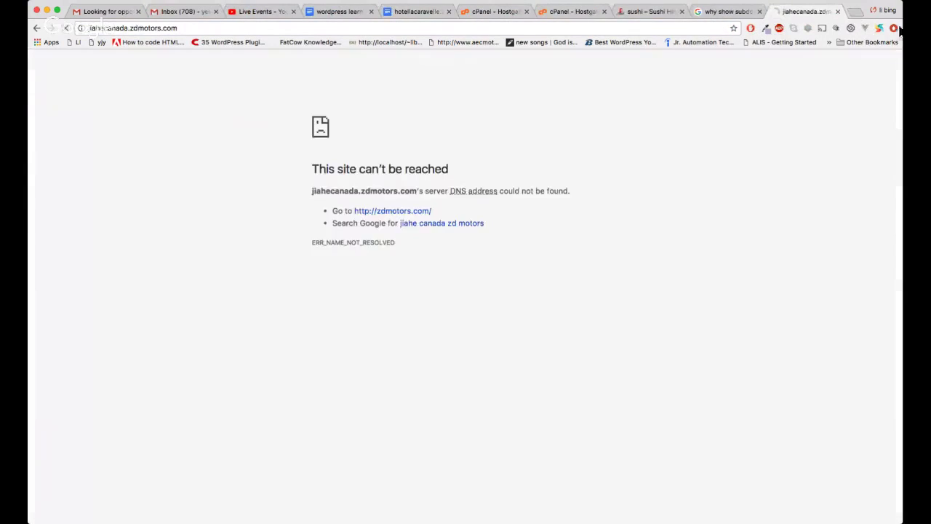
pyautogui.click(837, 11)
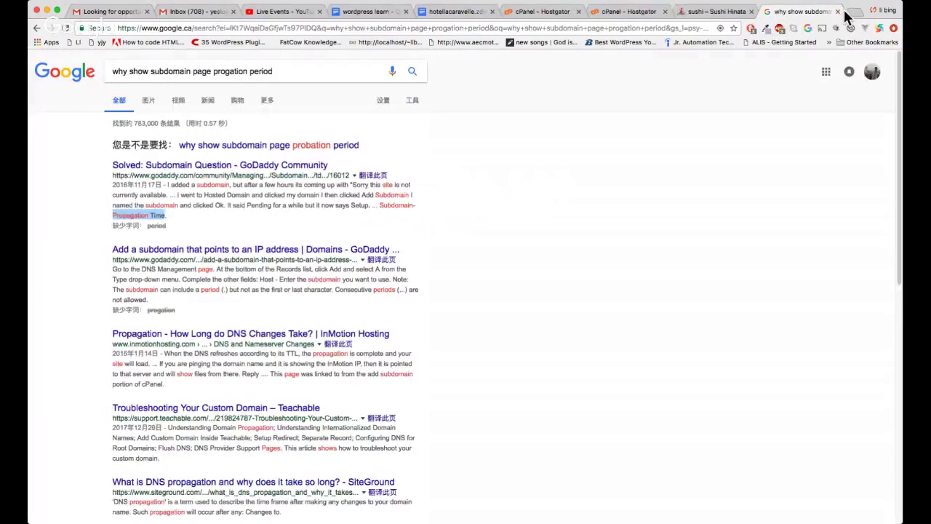
# Return to cPanel and open the Addon Domains page from the Domains section.
pyautogui.click(550, 13)
pyautogui.scroll(3, 459, 229)
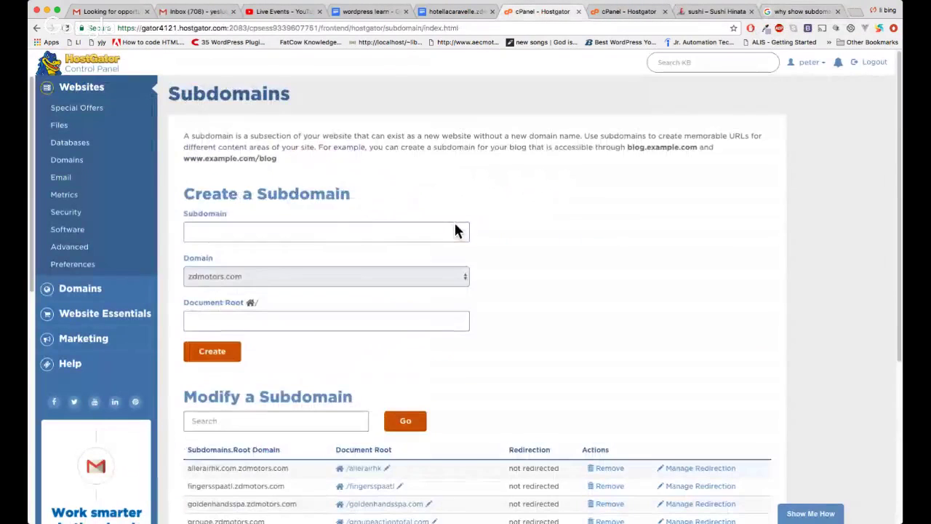
pyautogui.click(72, 167)
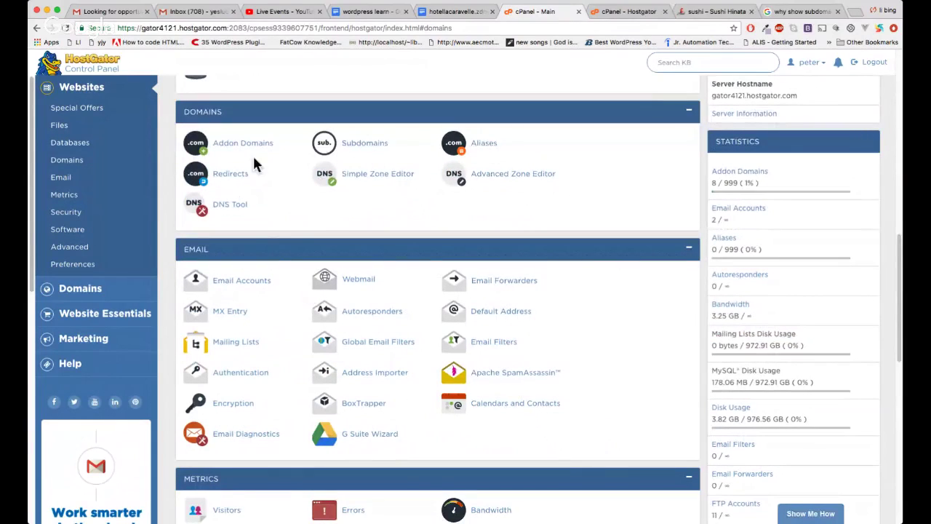
pyautogui.click(237, 143)
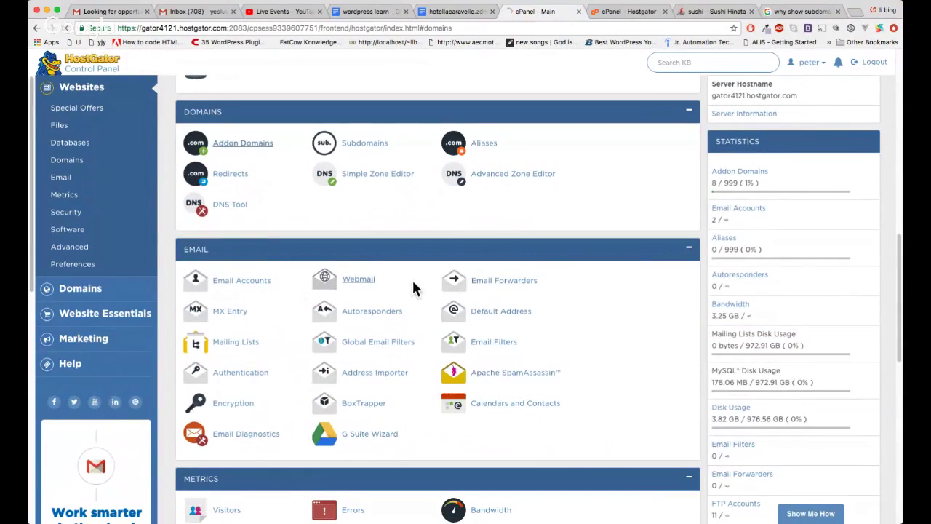
pyautogui.scroll(-5, 451, 284)
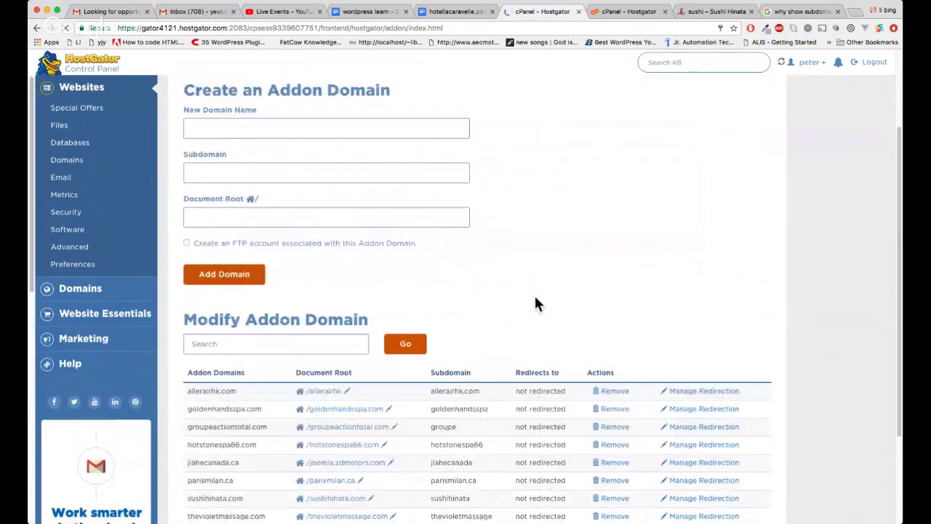
# Review the list of existing addon domains and the Create an Addon Domain form.
pyautogui.moveTo(186, 256); pyautogui.dragTo(267, 382)
pyautogui.click(268, 387)
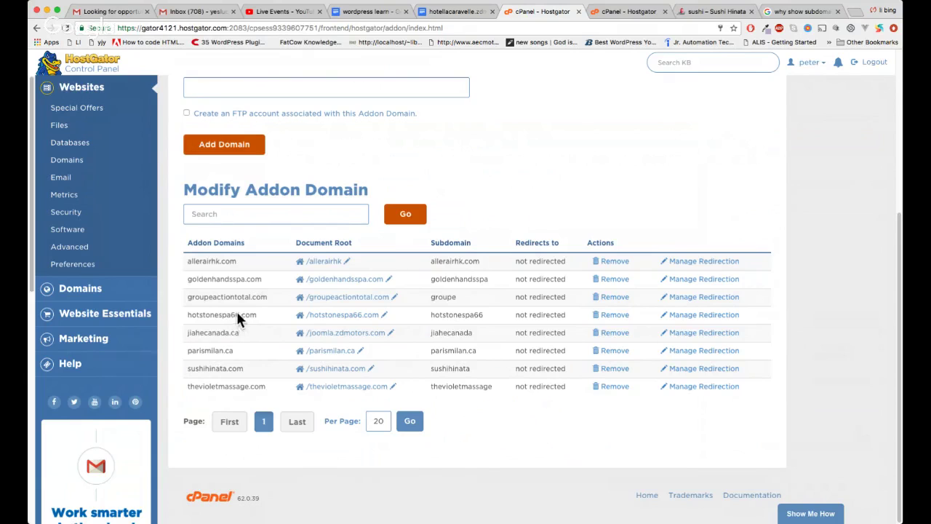
pyautogui.scroll(3, 264, 397)
pyautogui.scroll(-1, 265, 397)
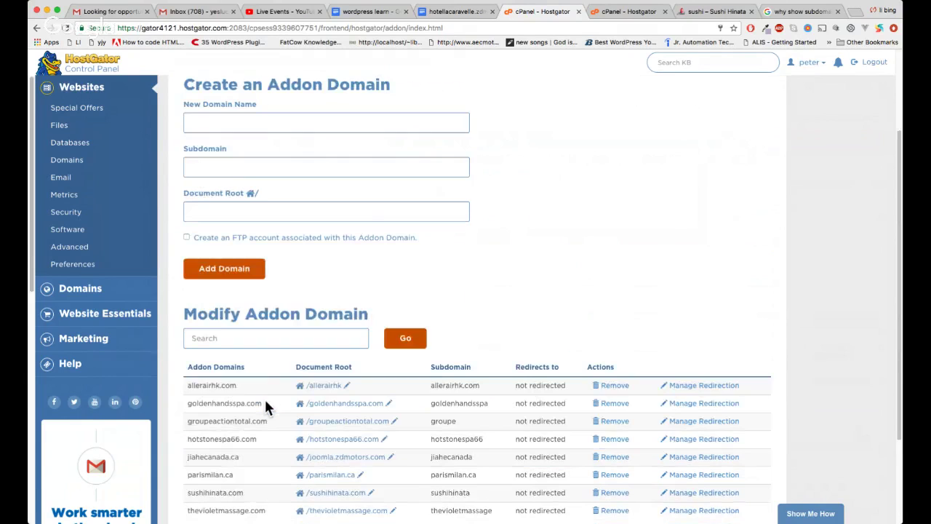
pyautogui.scroll(2, 265, 398)
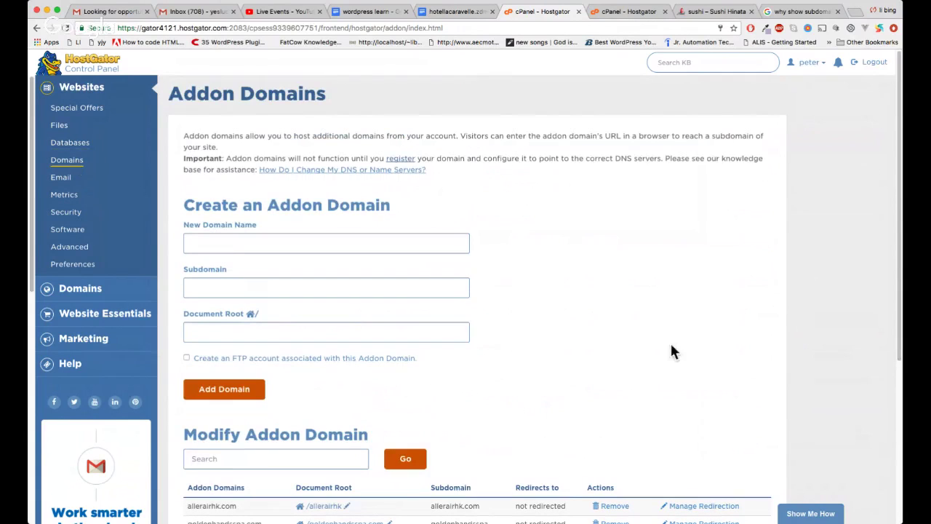
# Go back to the cPanel home page and reopen the Subdomains page from the Domains section.
pyautogui.press('super+bracketleft')
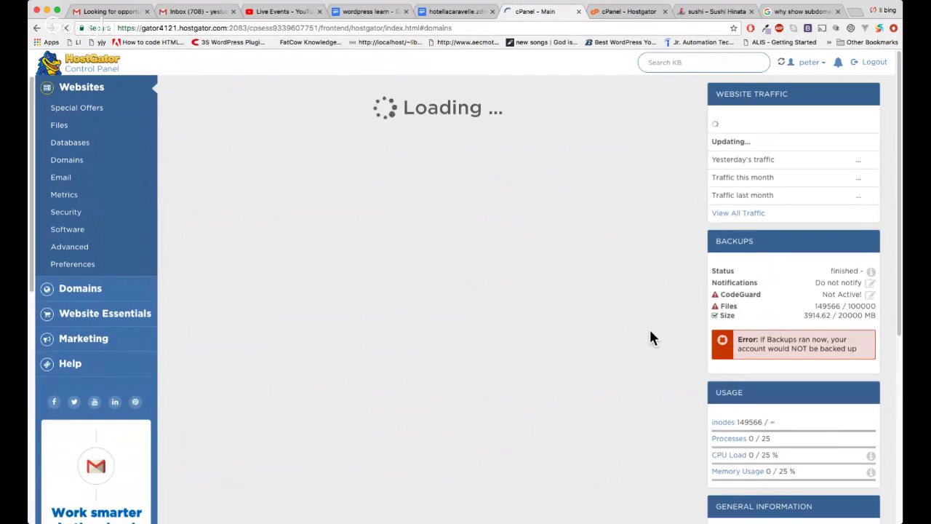
pyautogui.scroll(-4, 364, 160)
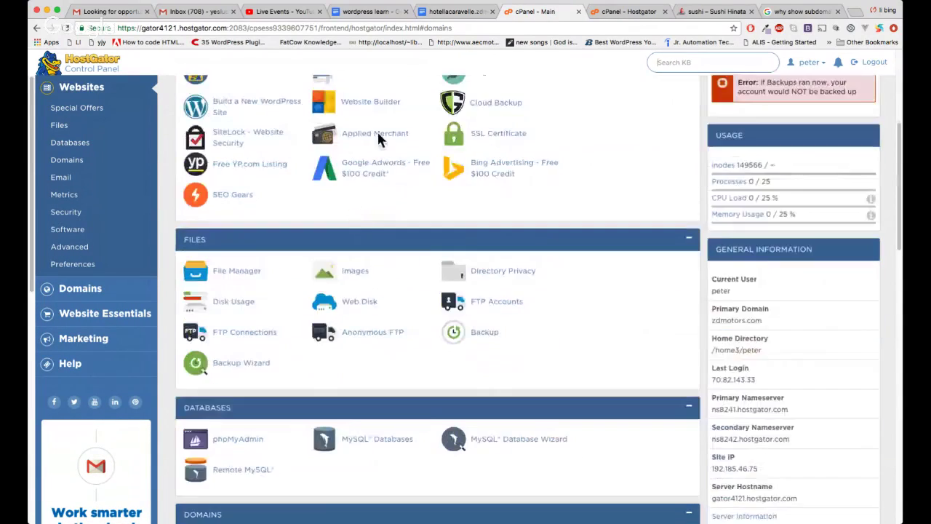
pyautogui.scroll(-5, 377, 139)
pyautogui.click(380, 144)
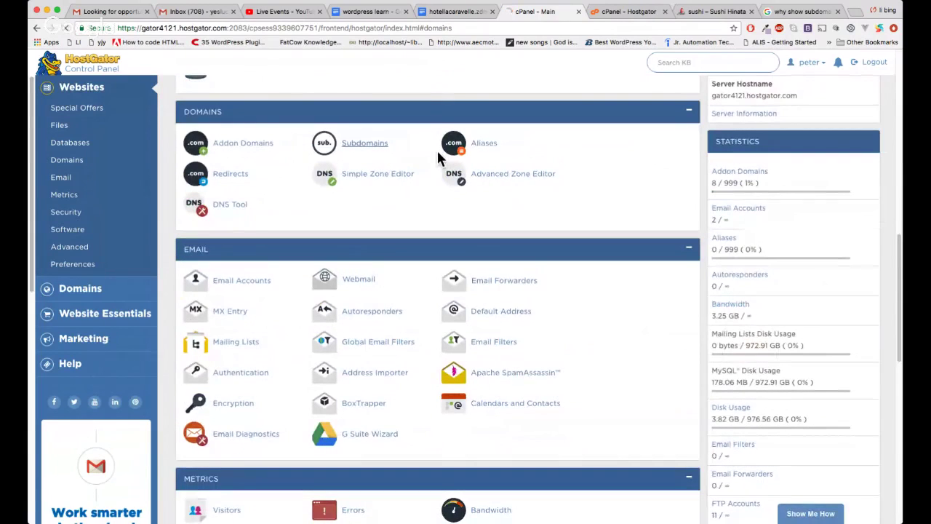
pyautogui.scroll(-1, 513, 284)
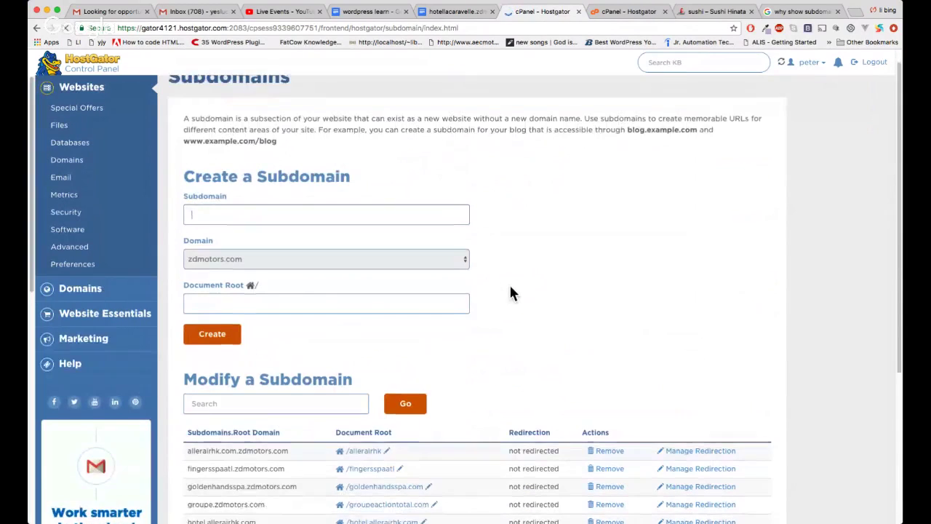
# Copy hotellacaravelle.zdmotors.com from the subdomain list and load it in the browser tab holding the Google search results.
pyautogui.scroll(-3, 514, 288)
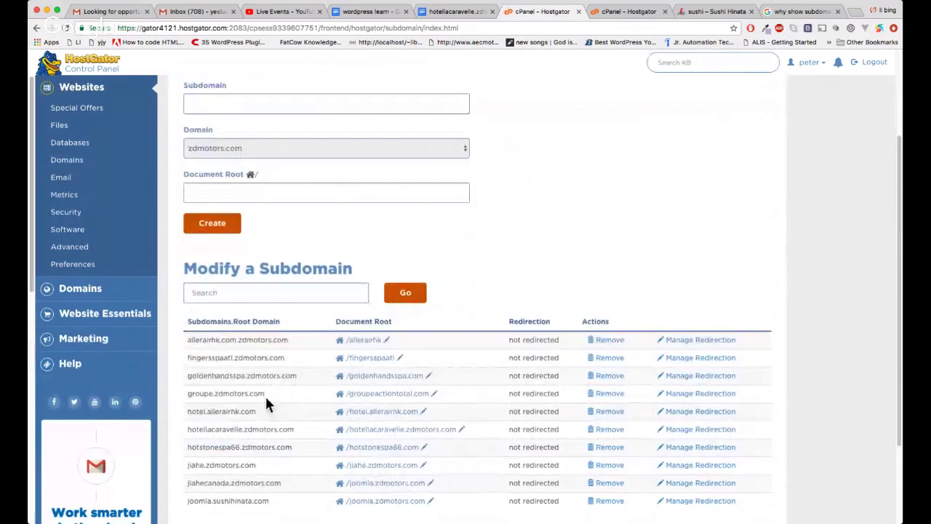
pyautogui.scroll(-1, 262, 403)
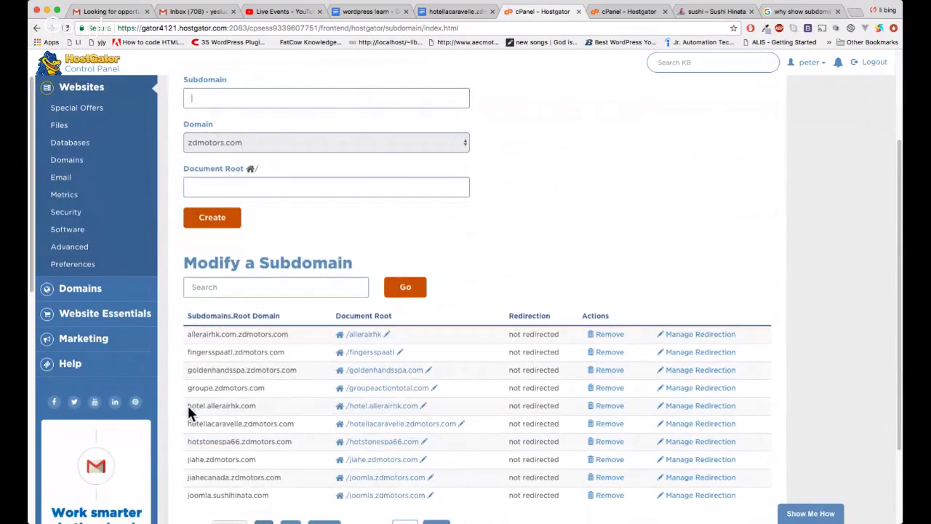
pyautogui.scroll(-1, 269, 411)
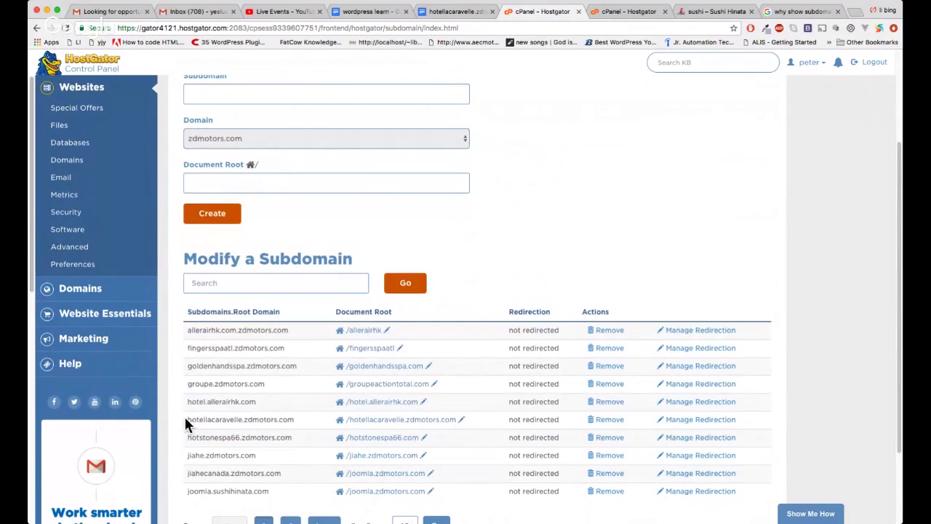
pyautogui.moveTo(186, 418); pyautogui.dragTo(237, 423)
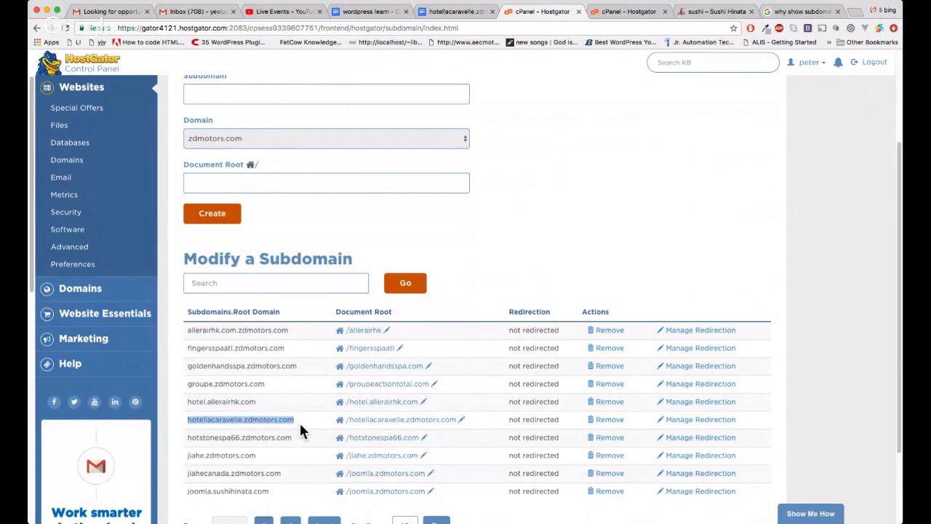
pyautogui.click(800, 12)
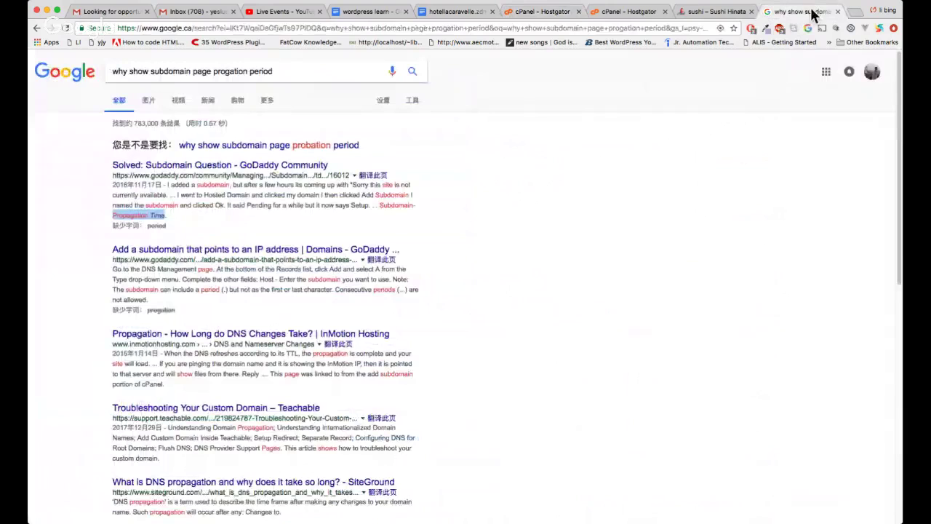
pyautogui.click(671, 29)
pyautogui.write('hotellacaravelle.zdmotors.com')
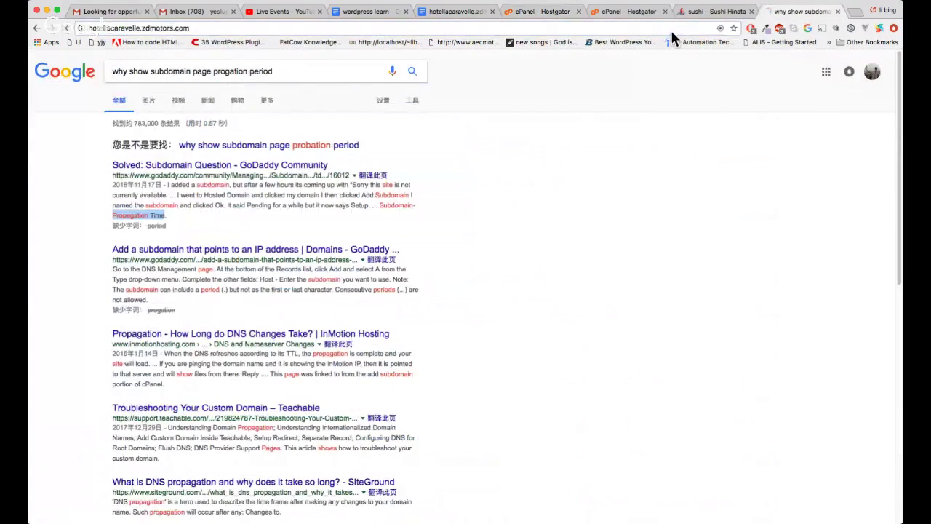
pyautogui.press('Return')
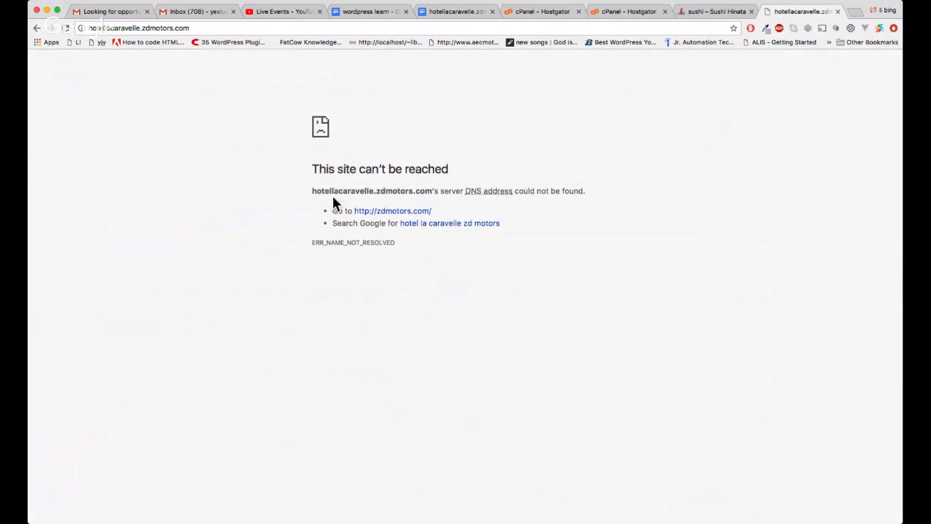
# Examine the error message on the hotellacaravelle.zdmotors.com page, close its tab and return to the cPanel Subdomains page.
pyautogui.moveTo(313, 169); pyautogui.dragTo(472, 174)
pyautogui.click(471, 173)
pyautogui.tripleClick(365, 195)
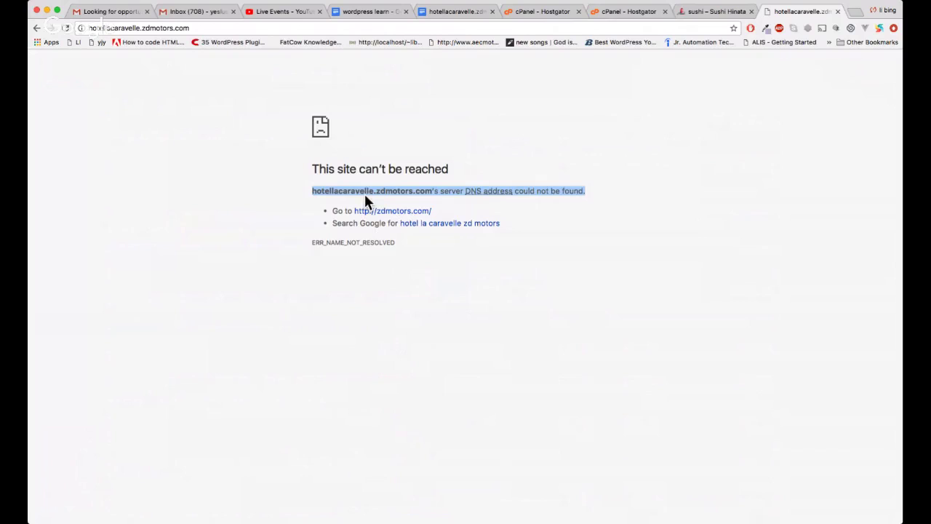
pyautogui.click(464, 199)
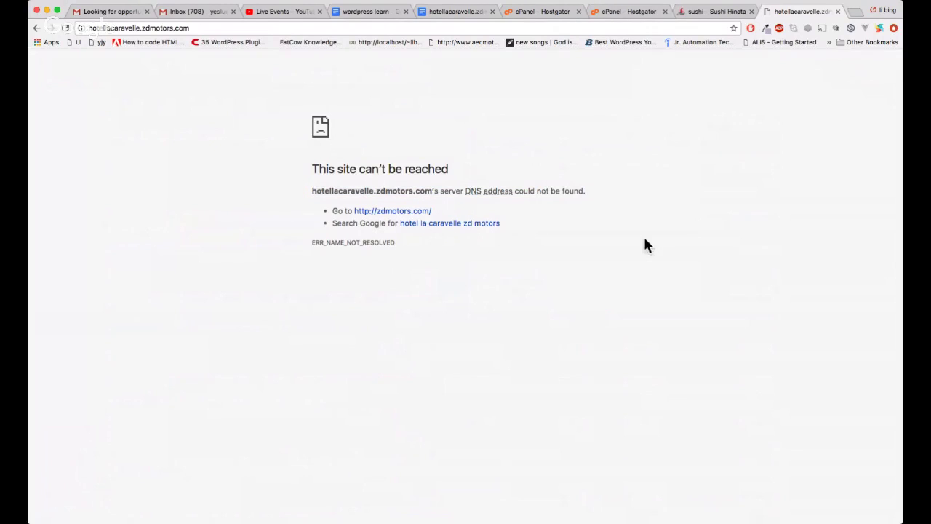
pyautogui.click(838, 13)
pyautogui.click(589, 12)
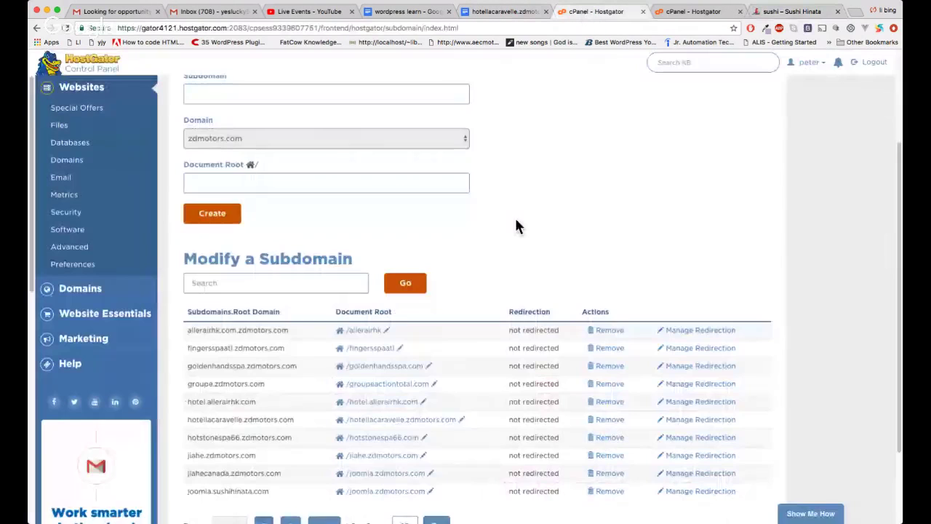
# Permanently remove the subdomain hotellacaravelle.zdmotors.com and go back to the subdomain list.
pyautogui.scroll(-1, 503, 328)
pyautogui.scroll(-1, 498, 323)
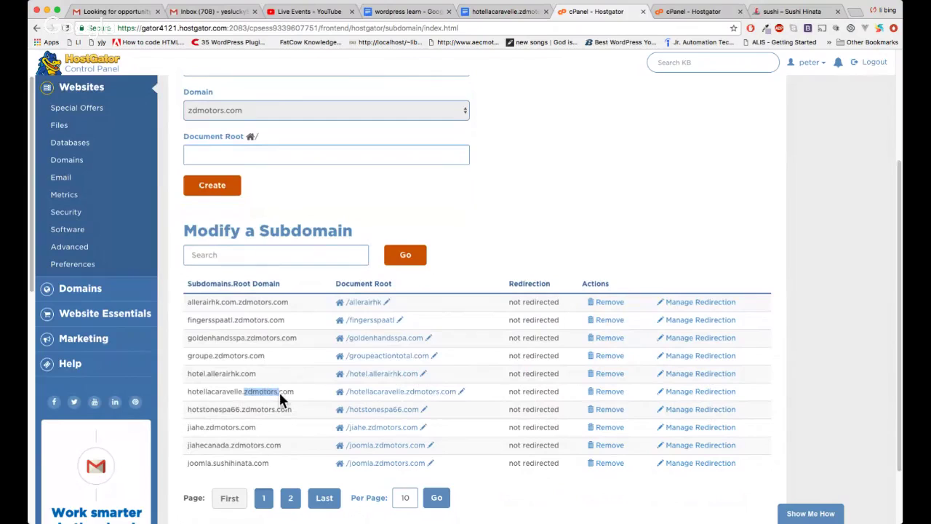
pyautogui.click(297, 390)
pyautogui.click(610, 391)
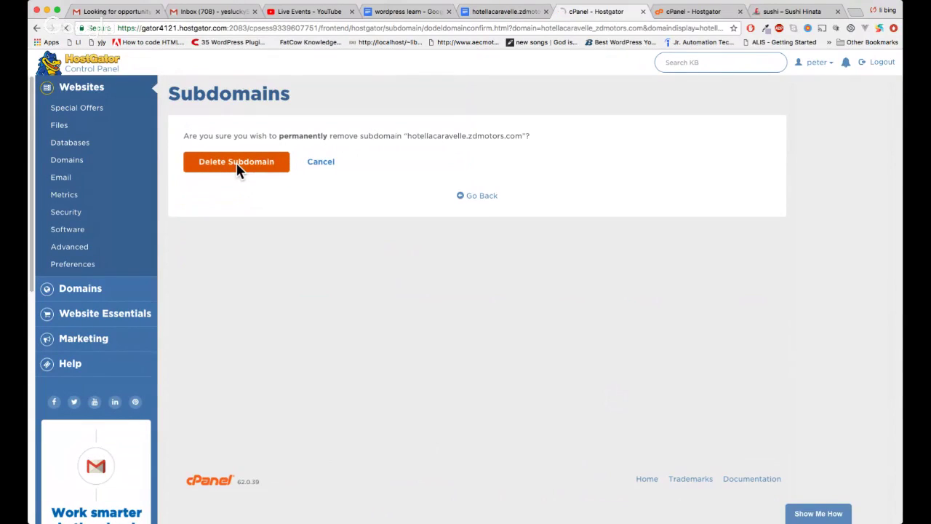
pyautogui.click(237, 163)
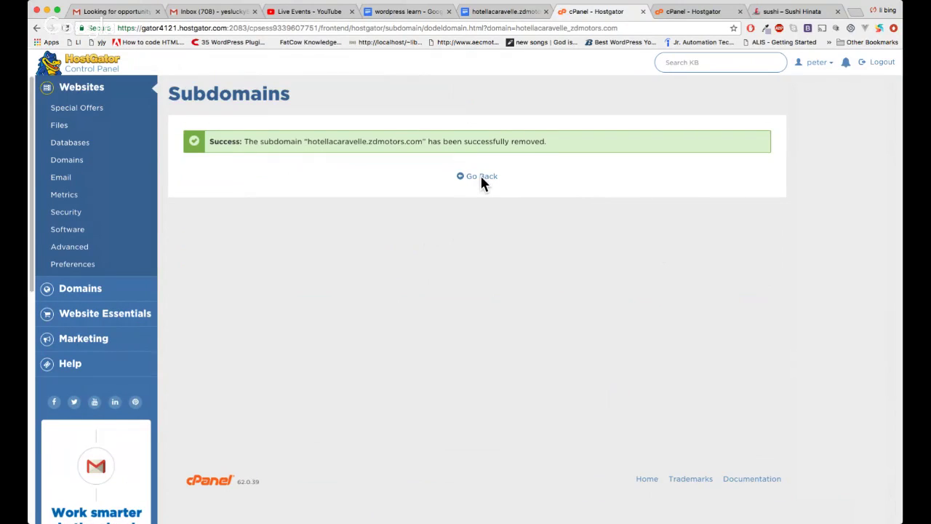
pyautogui.click(481, 177)
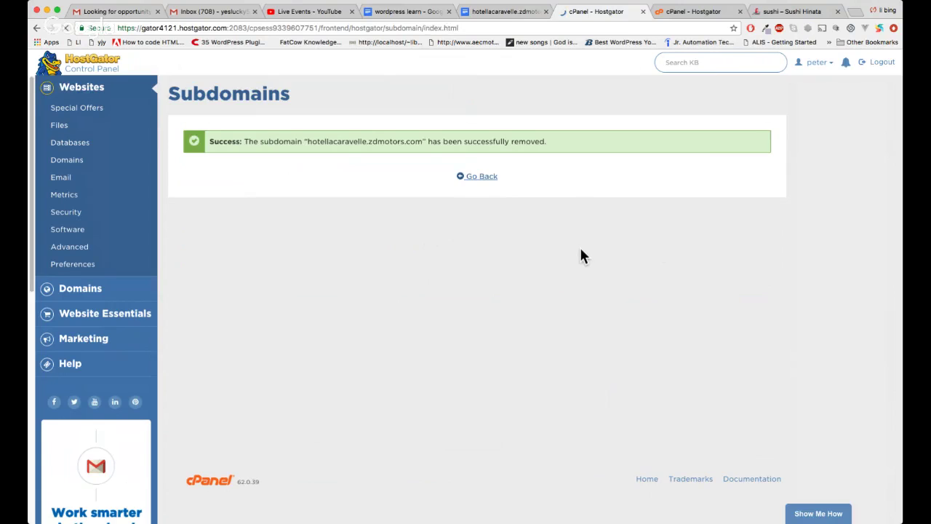
# Copy test.zdmotors.com from page 2 of the subdomain list and load it in a new browser tab.
pyautogui.scroll(-5, 580, 256)
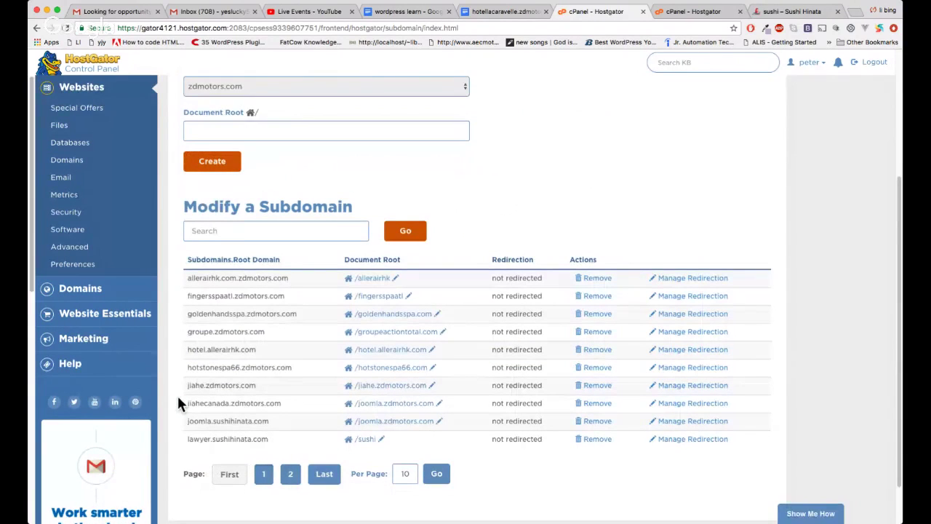
pyautogui.click(291, 473)
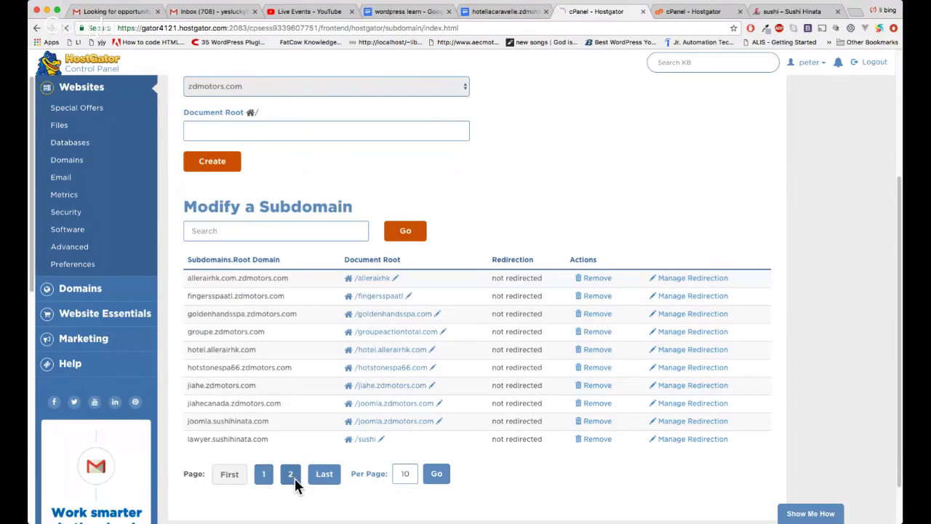
pyautogui.scroll(-5, 333, 406)
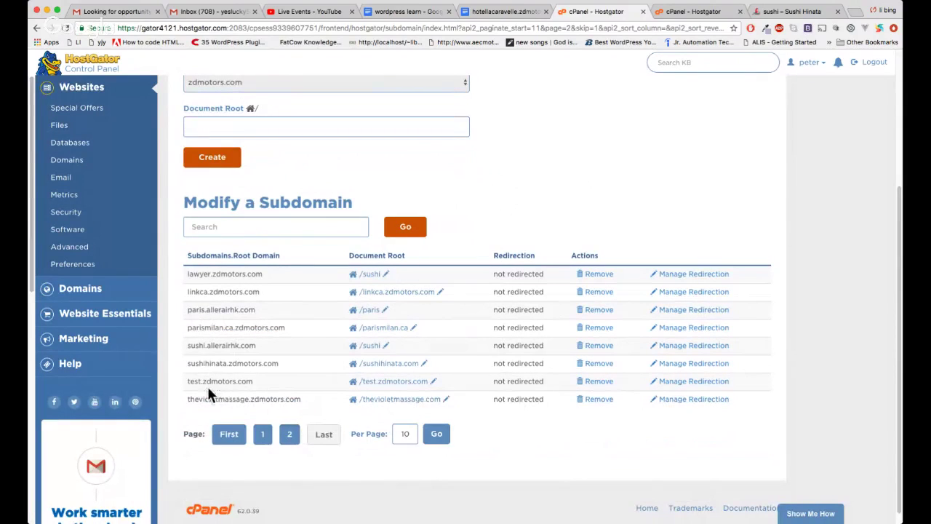
pyautogui.moveTo(280, 385); pyautogui.dragTo(187, 386)
pyautogui.press('super+c')
pyautogui.click(852, 12)
pyautogui.press('super+v')
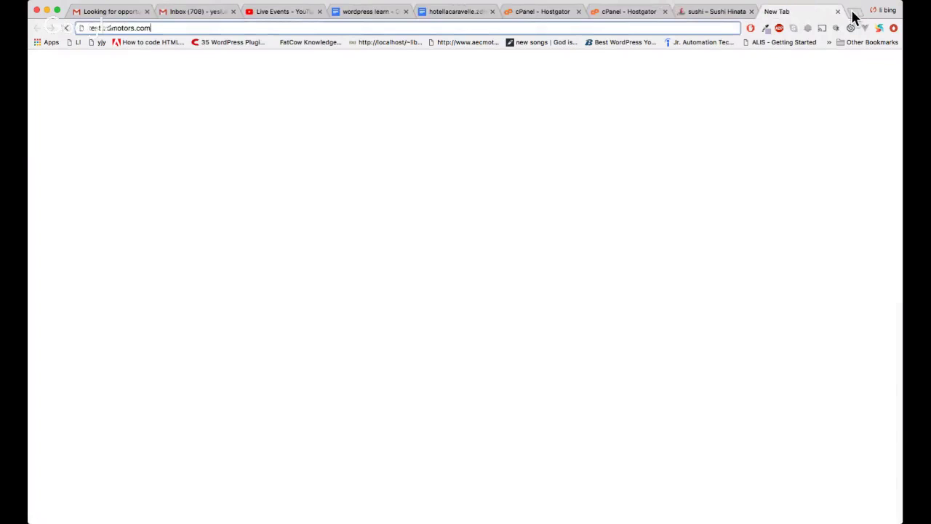
pyautogui.press('Return')
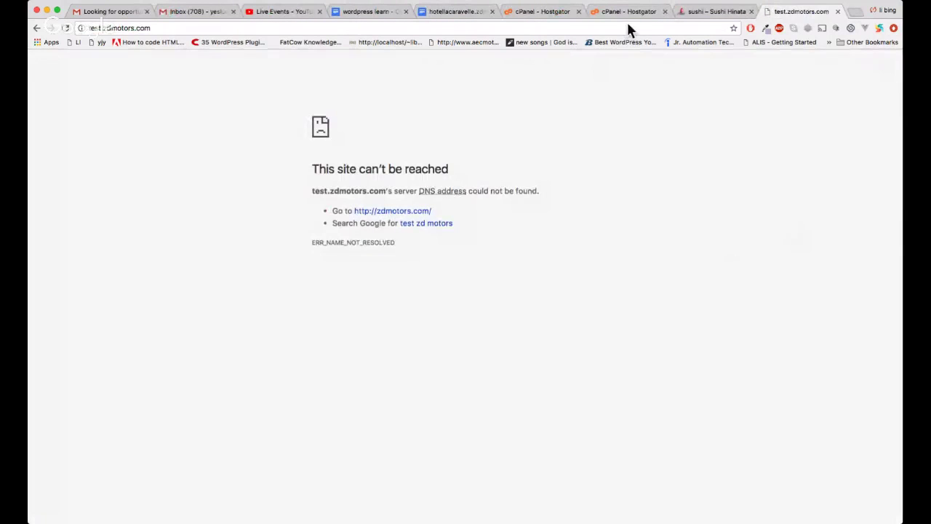
# Return to cPanel and bring up the first page of the subdomain list.
pyautogui.click(519, 9)
pyautogui.click(322, 369)
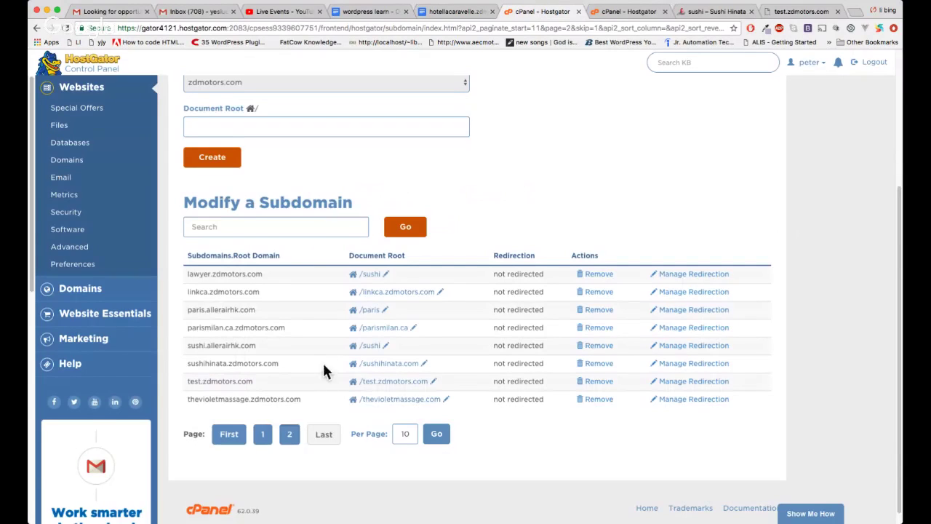
pyautogui.click(265, 434)
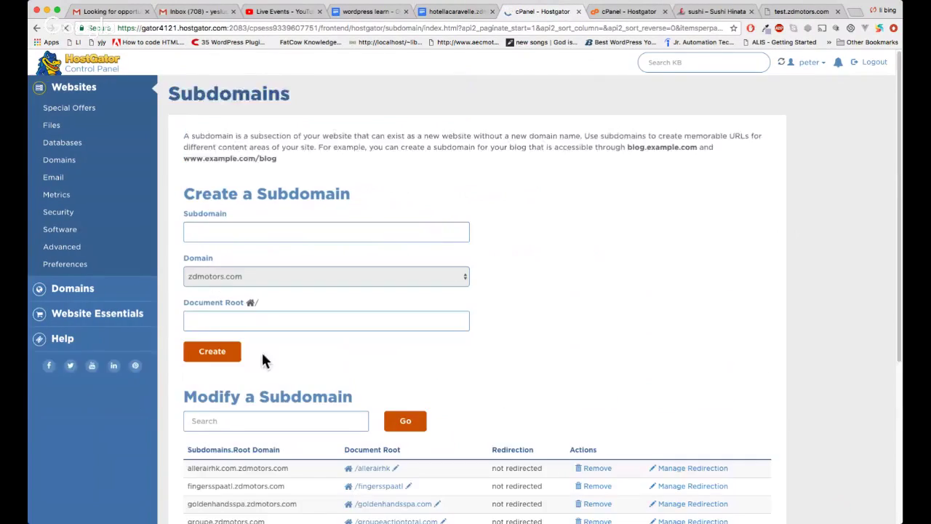
pyautogui.scroll(-3, 328, 367)
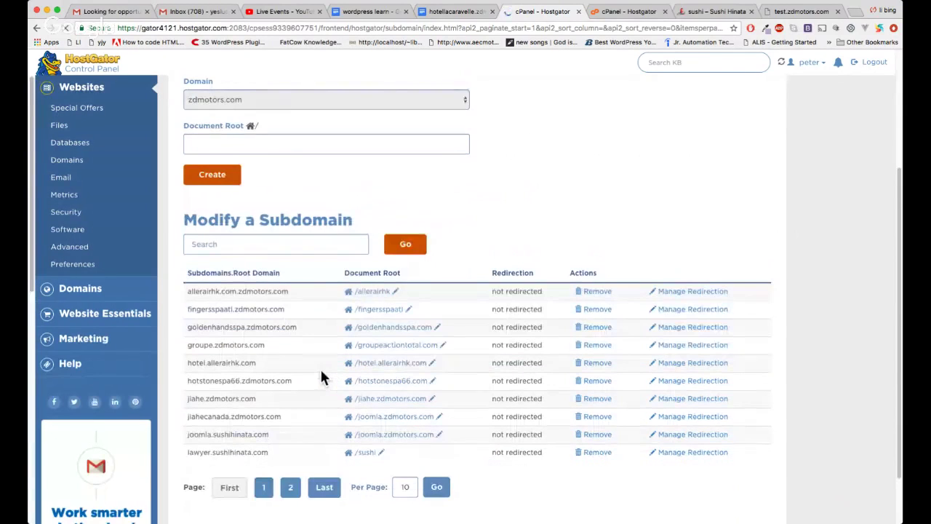
# Copy hotel.allerairhk.com from the subdomain list and load it in the tab showing test.zdmotors.com.
pyautogui.moveTo(206, 361); pyautogui.dragTo(219, 364)
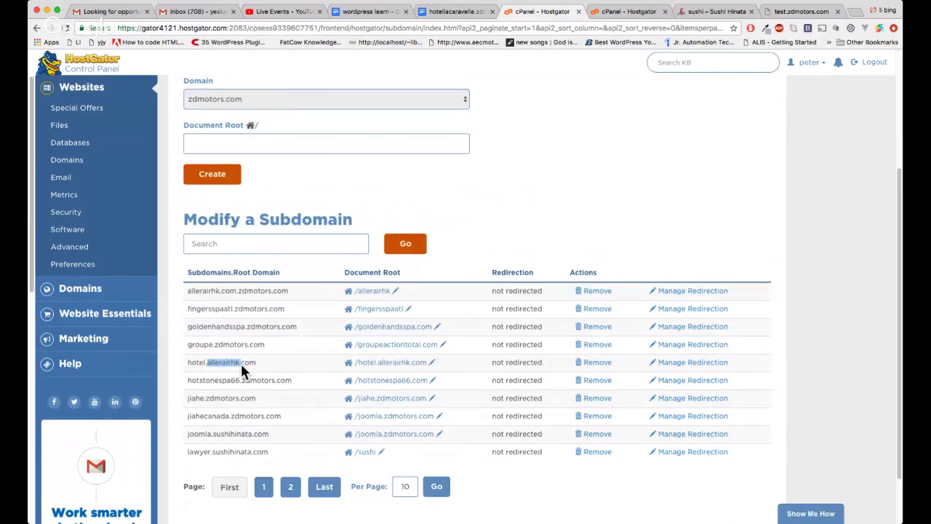
pyautogui.click(209, 365)
pyautogui.click(256, 366)
pyautogui.click(800, 13)
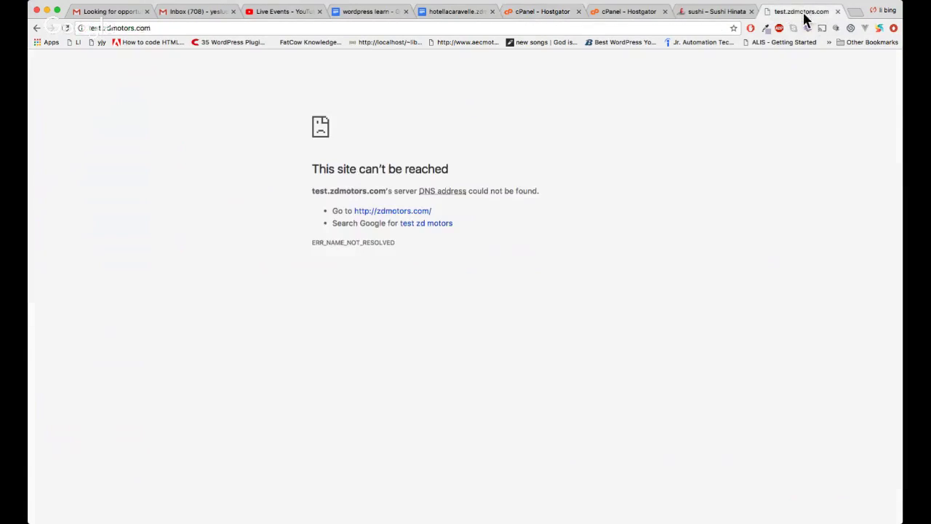
pyautogui.click(674, 31)
pyautogui.write('hotel.allerairhk.com')
pyautogui.press('Return')
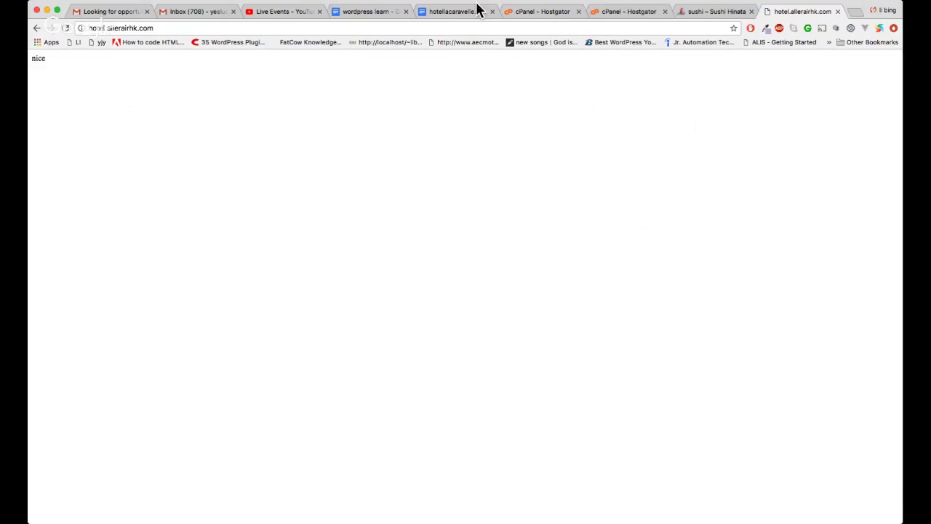
# Compare the hotel.allerairhk.com entry and the subdomain creation form in cPanel with the loaded hotel.allerairhk.com page.
pyautogui.click(547, 13)
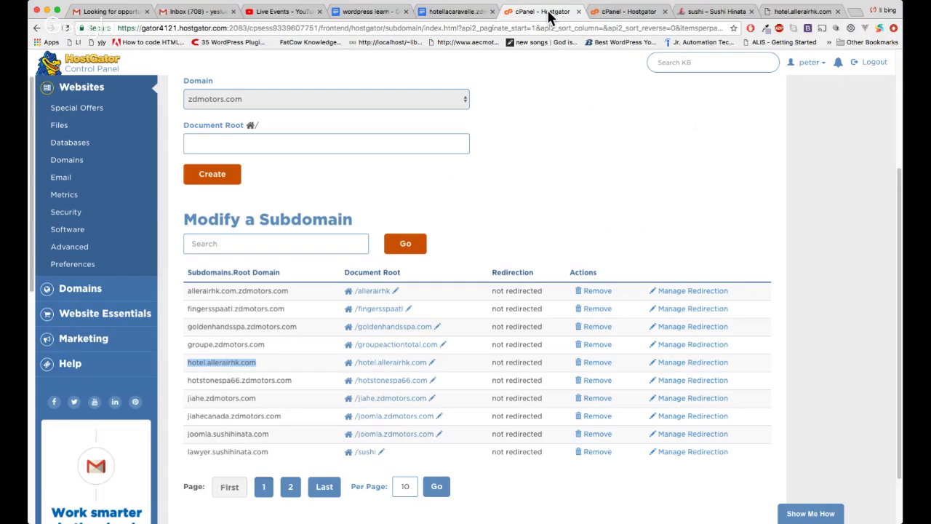
pyautogui.click(221, 366)
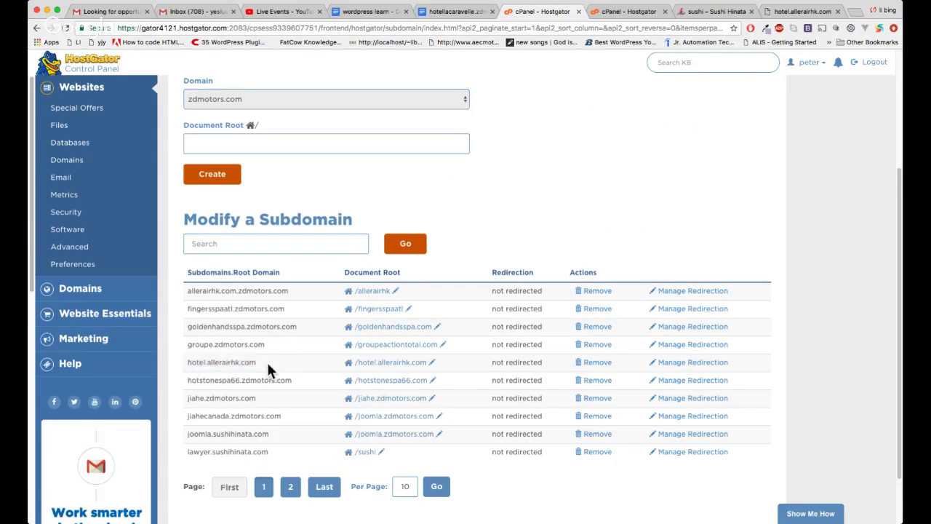
pyautogui.scroll(3, 464, 369)
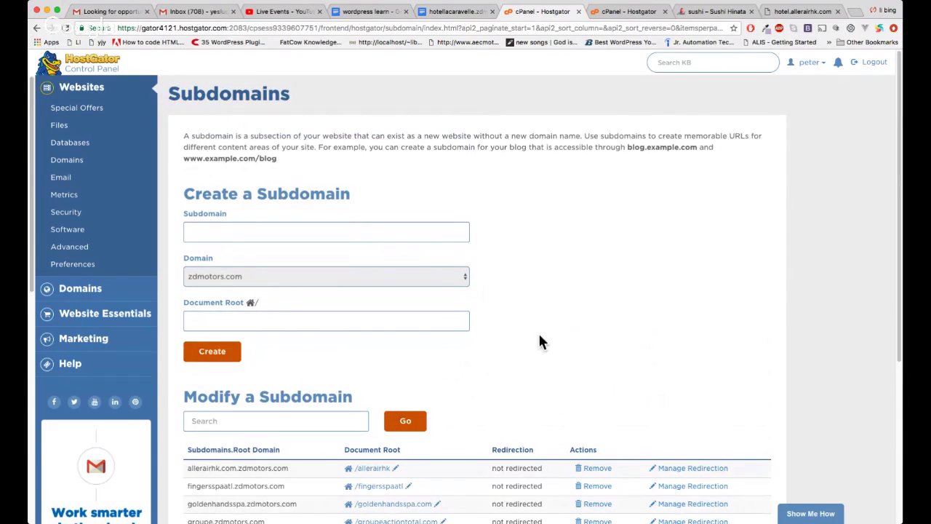
pyautogui.click(798, 12)
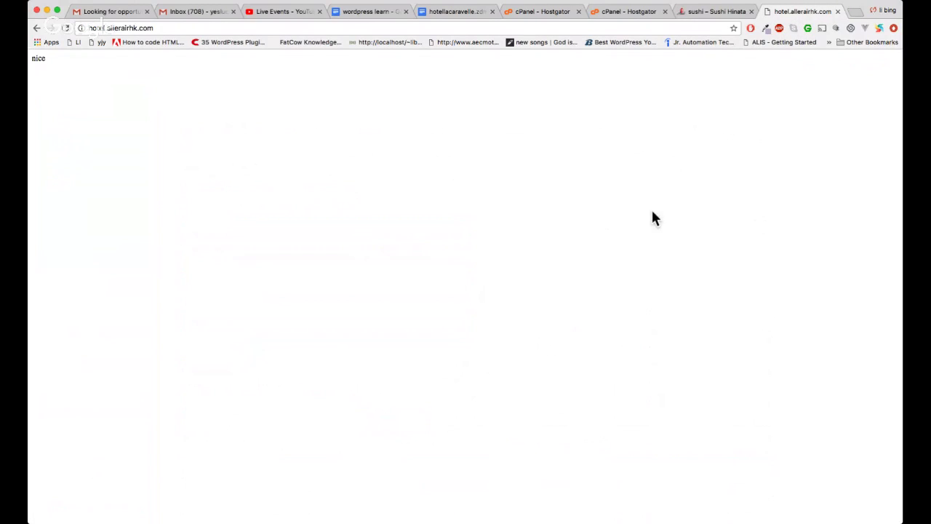
pyautogui.click(542, 11)
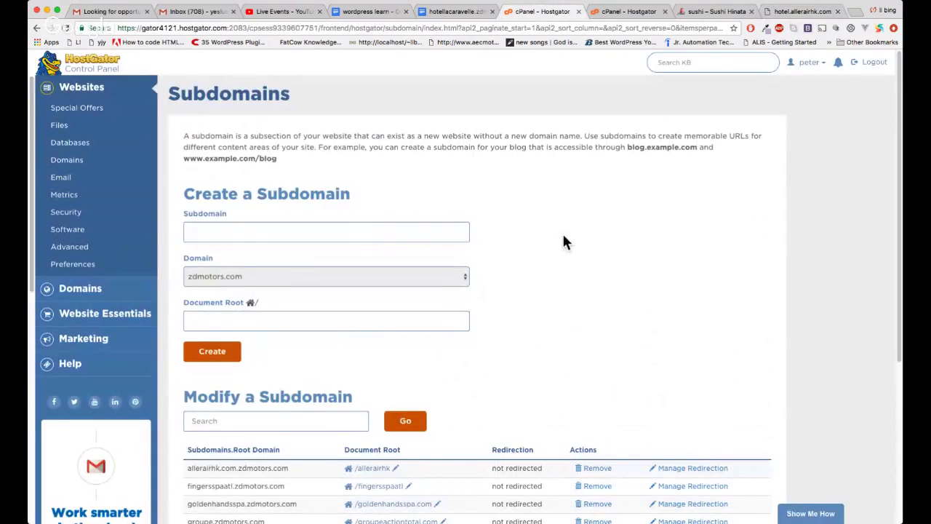
# Open File Manager from cPanel's Files section and locate the test.zdmotors.com folder in the home directory.
pyautogui.click(59, 124)
pyautogui.scroll(-2, 473, 393)
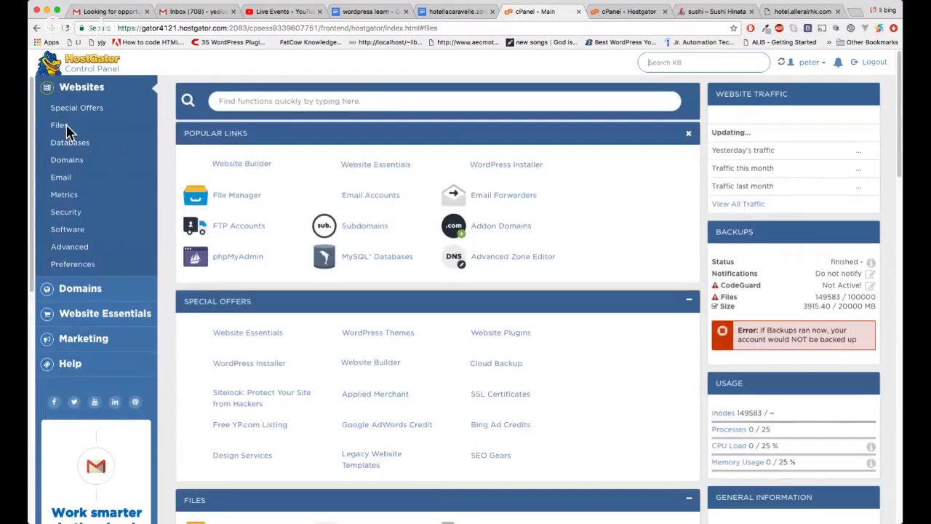
pyautogui.scroll(-10, 291, 211)
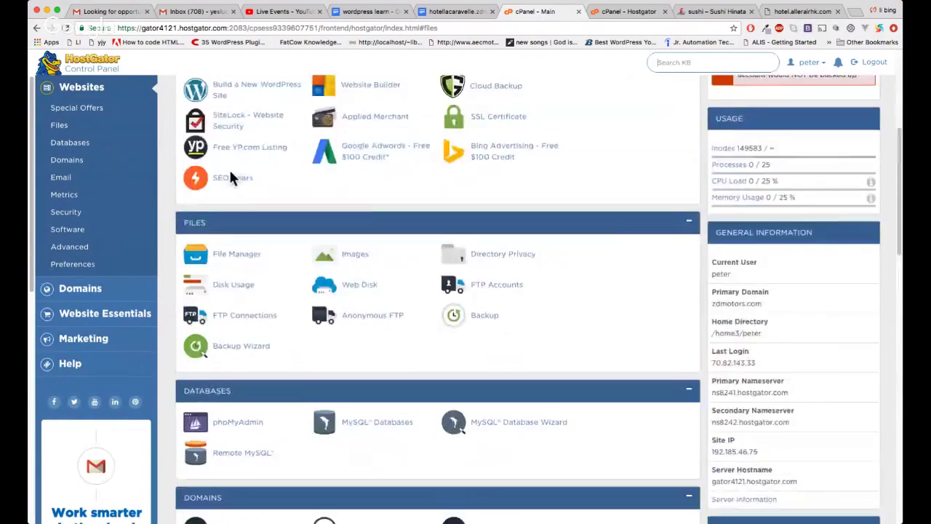
pyautogui.click(236, 145)
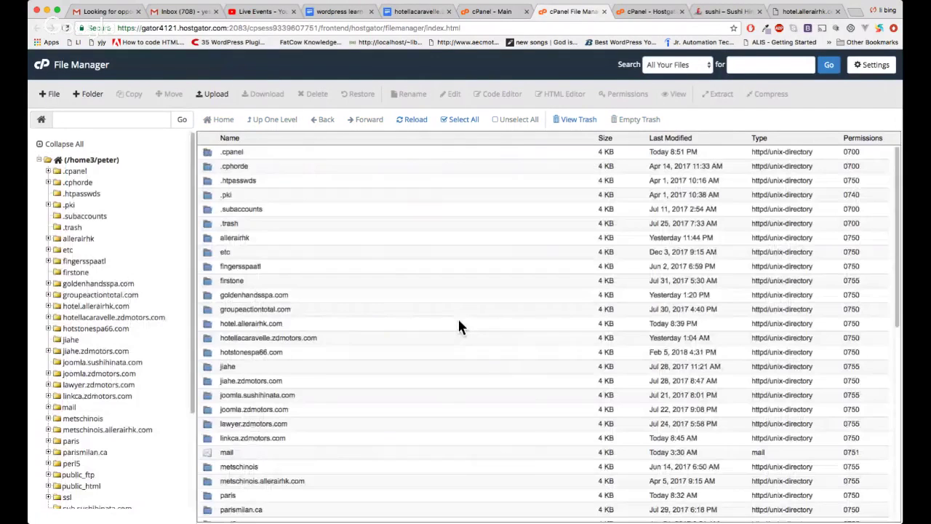
pyautogui.scroll(-5, 448, 324)
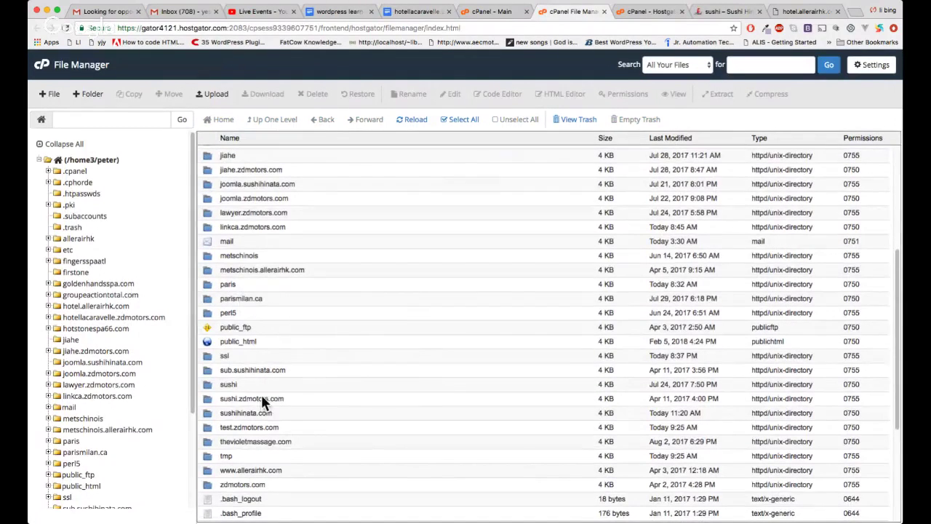
pyautogui.scroll(-1, 261, 401)
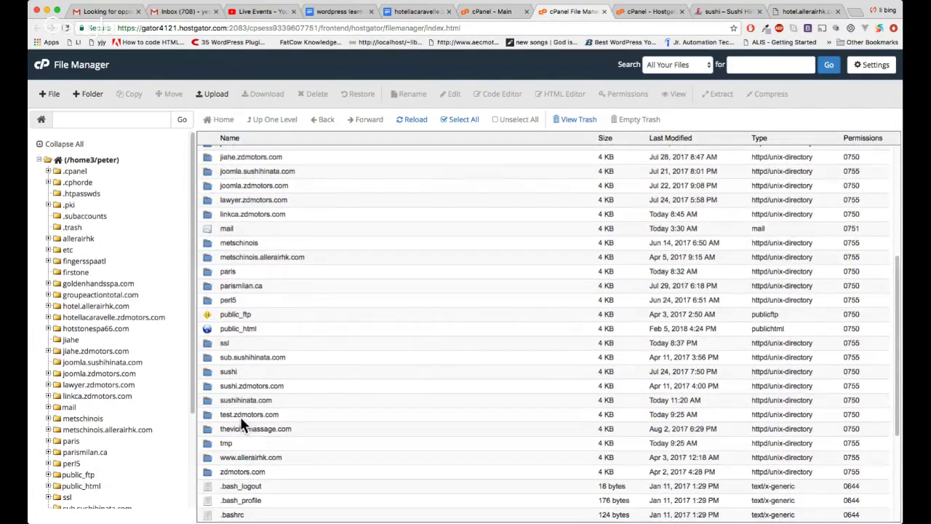
# Open the hotel.allerairhk.com folder in the home directory.
pyautogui.scroll(-1, 242, 420)
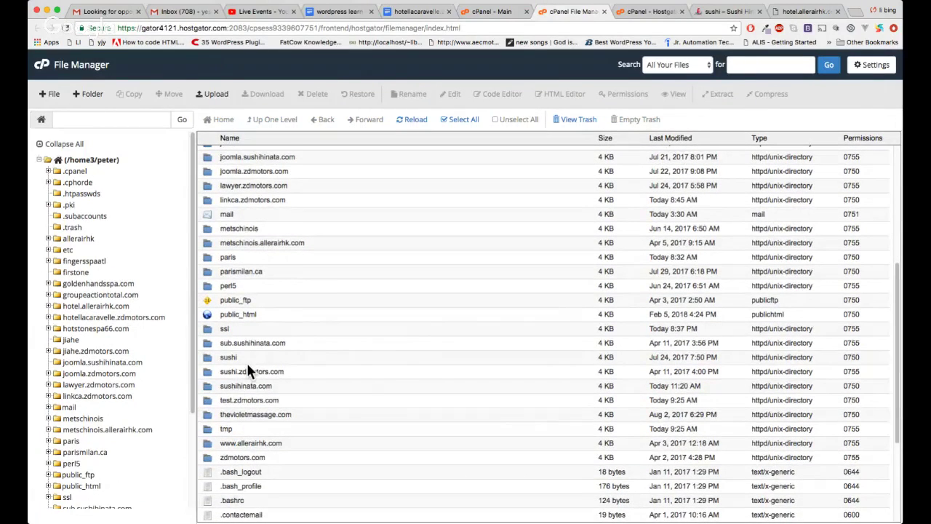
pyautogui.scroll(4, 247, 368)
pyautogui.scroll(1, 244, 188)
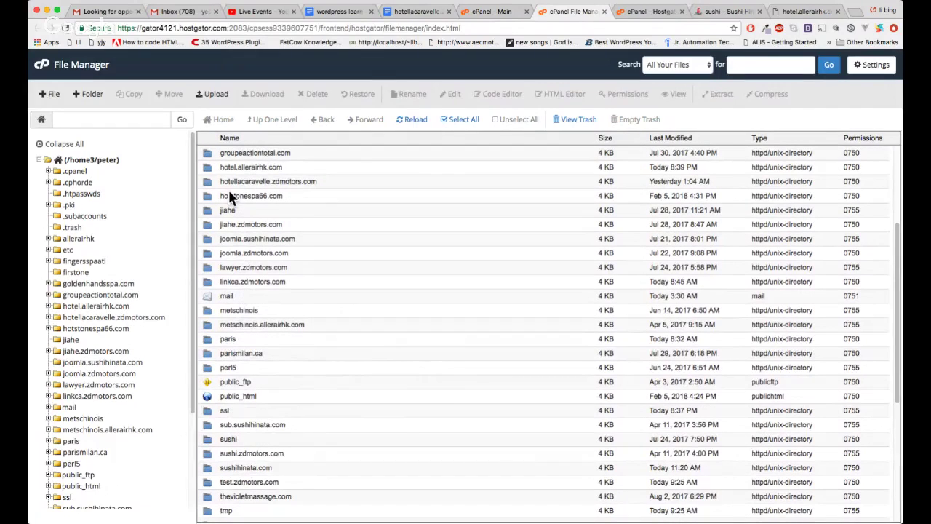
pyautogui.click(279, 168)
pyautogui.click(261, 168)
pyautogui.doubleClick(260, 169)
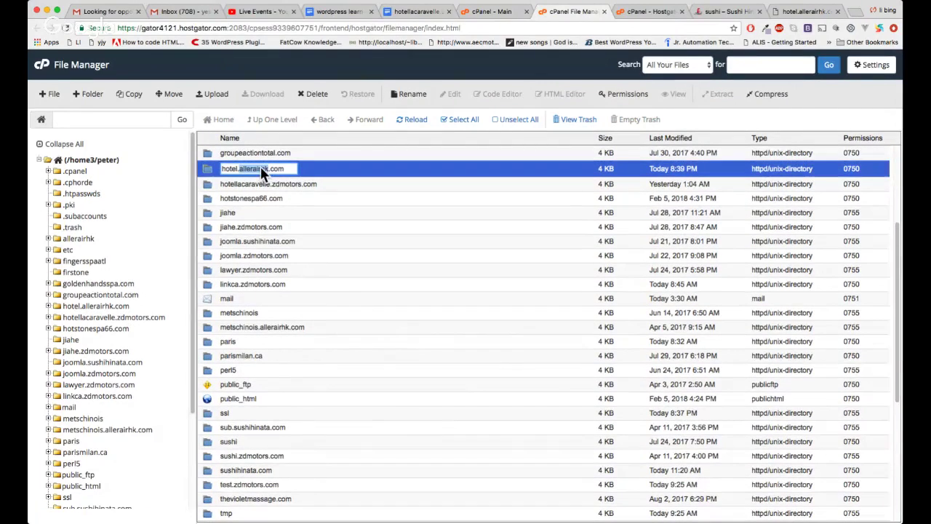
pyautogui.doubleClick(210, 167)
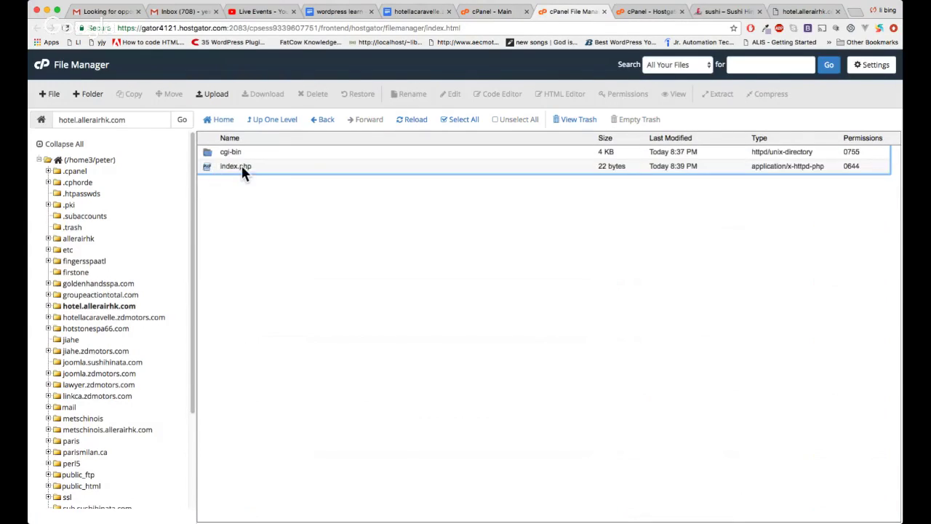
# View the code of index.php in the hotel.allerairhk.com folder.
pyautogui.click(243, 166)
pyautogui.rightClick(240, 166)
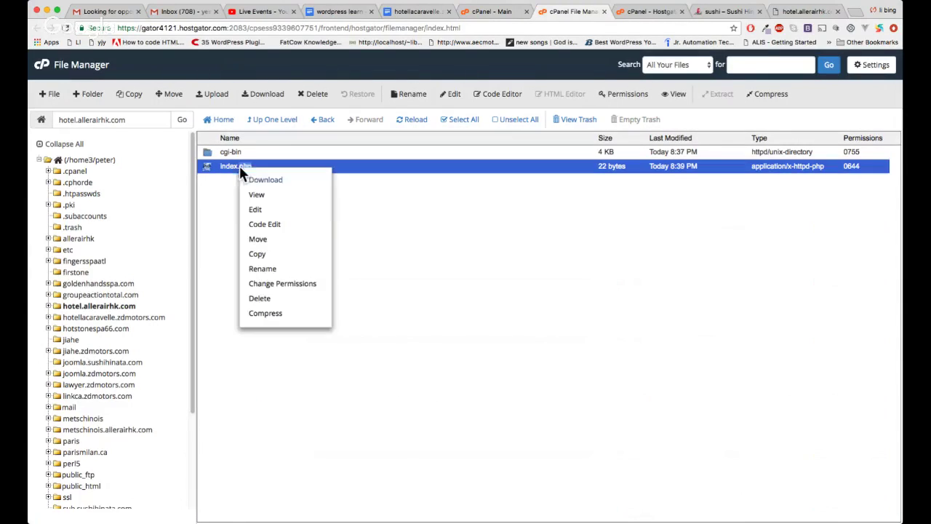
pyautogui.click(275, 195)
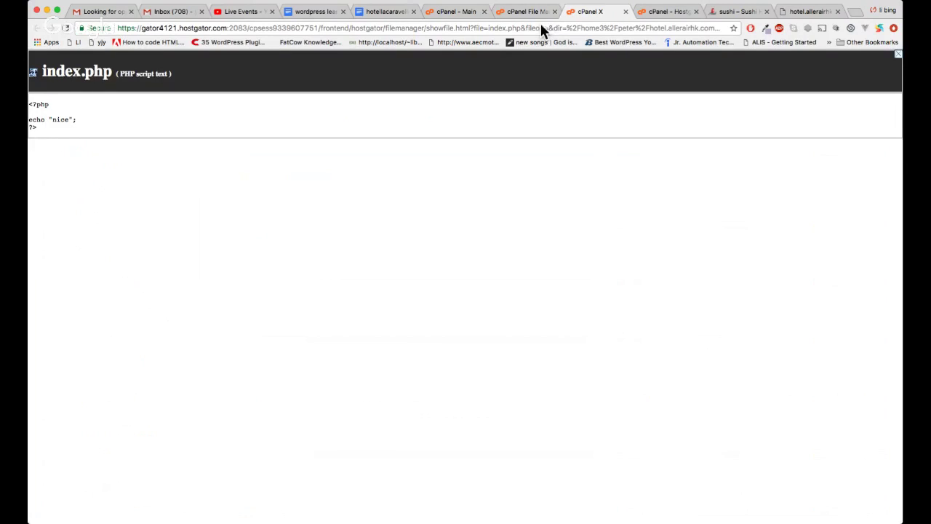
pyautogui.moveTo(39, 135); pyautogui.dragTo(31, 104)
pyautogui.click(40, 129)
# Open index.php from the hotel.allerairhk.com folder in the text editor and change its echoed text to "welcome".
pyautogui.click(536, 12)
pyautogui.click(256, 165)
pyautogui.rightClick(257, 165)
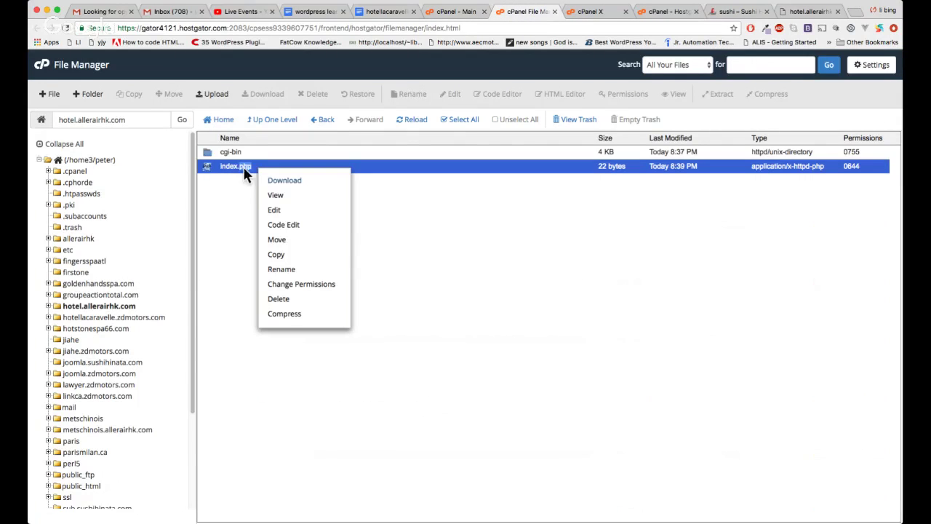
pyautogui.click(280, 209)
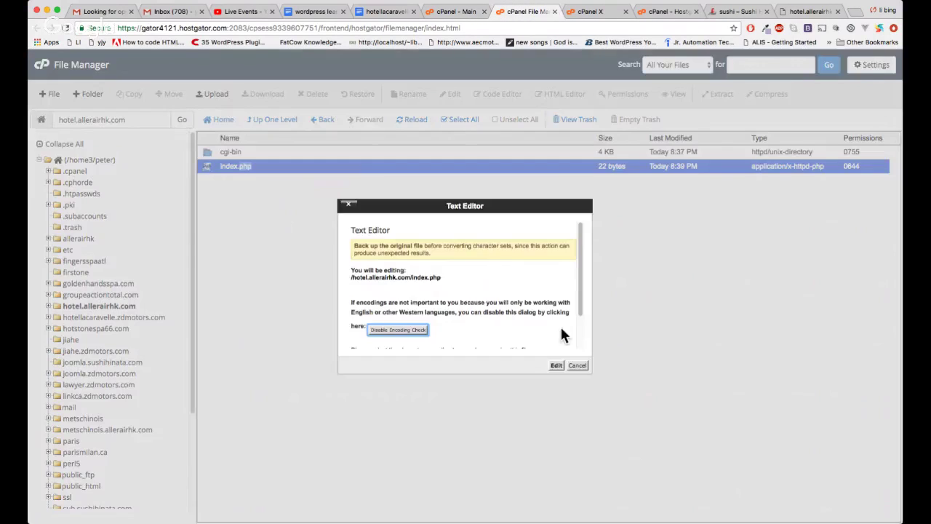
pyautogui.click(562, 368)
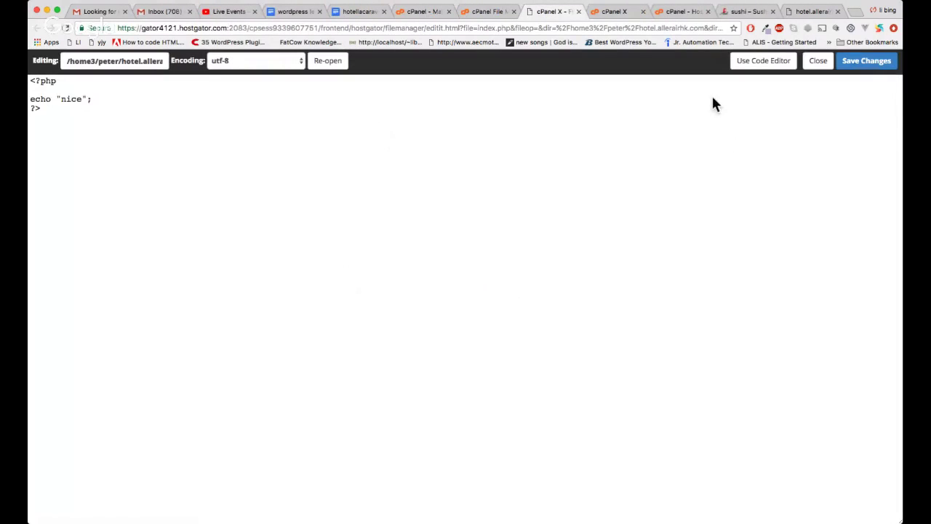
pyautogui.click(60, 109)
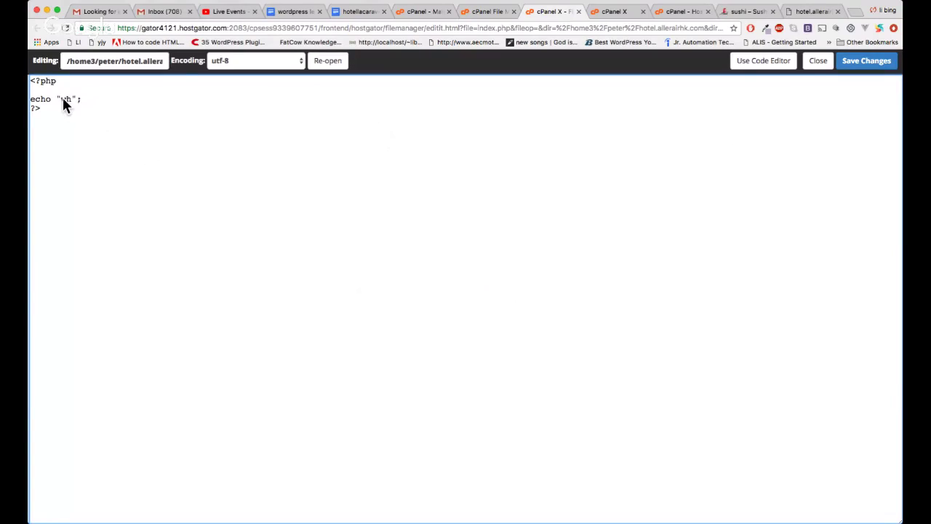
pyautogui.write('come')
# Add five copies of the echo "welcome"; statement before the closing PHP tag and save index.php.
pyautogui.press('super+shift+Left')
pyautogui.press('super+c')
pyautogui.click(184, 111)
pyautogui.press('super+Left')
pyautogui.press('Return')
pyautogui.press('super+v')
pyautogui.press('Return')
pyautogui.press('super+v')
pyautogui.press('Return')
pyautogui.press('super+v')
pyautogui.press('Return')
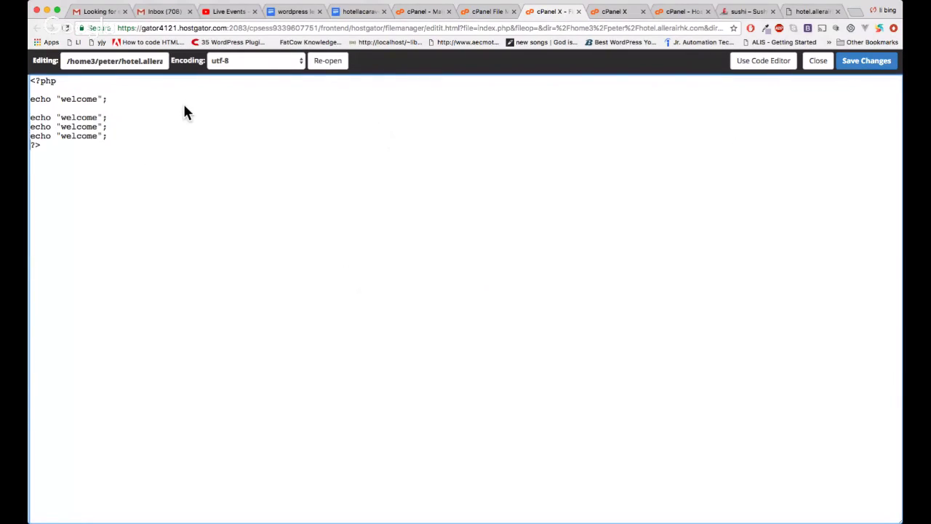
pyautogui.press('super+v')
pyautogui.press('super+v')
pyautogui.press('Return')
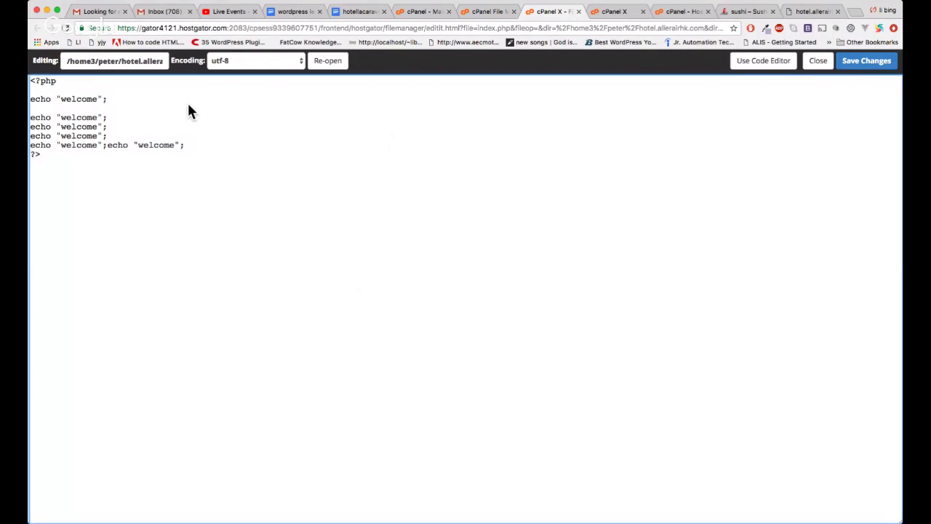
pyautogui.click(838, 61)
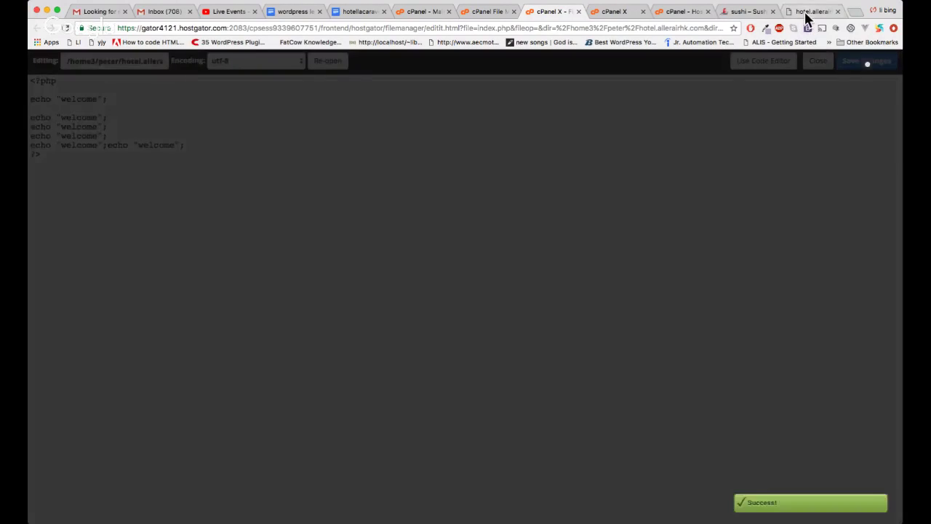
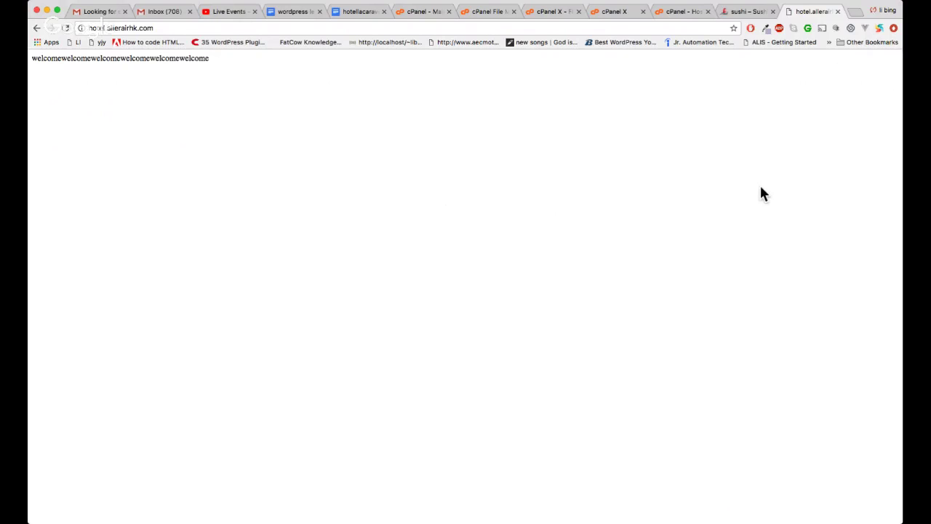
# Open cPanel's Subdomains page and enter testforfun as the name of a new subdomain.
pyautogui.click(486, 12)
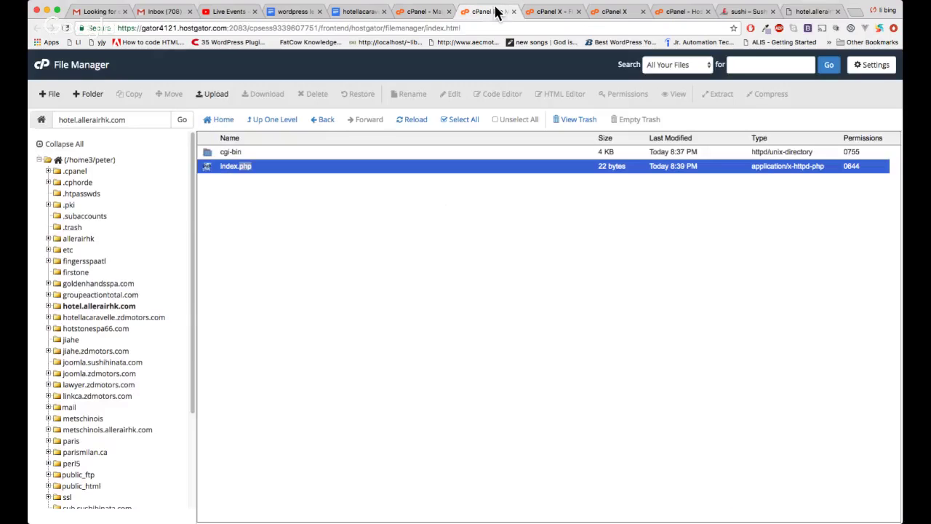
pyautogui.click(427, 13)
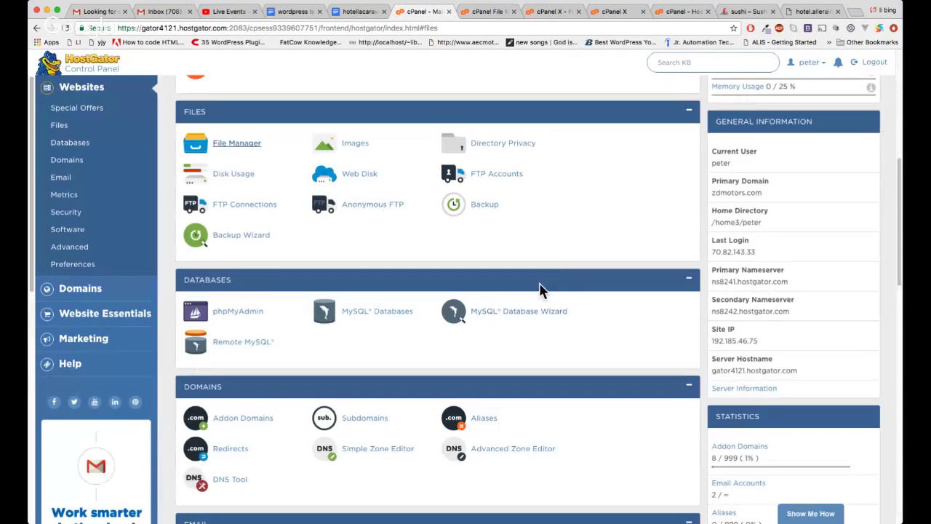
pyautogui.scroll(5, 566, 275)
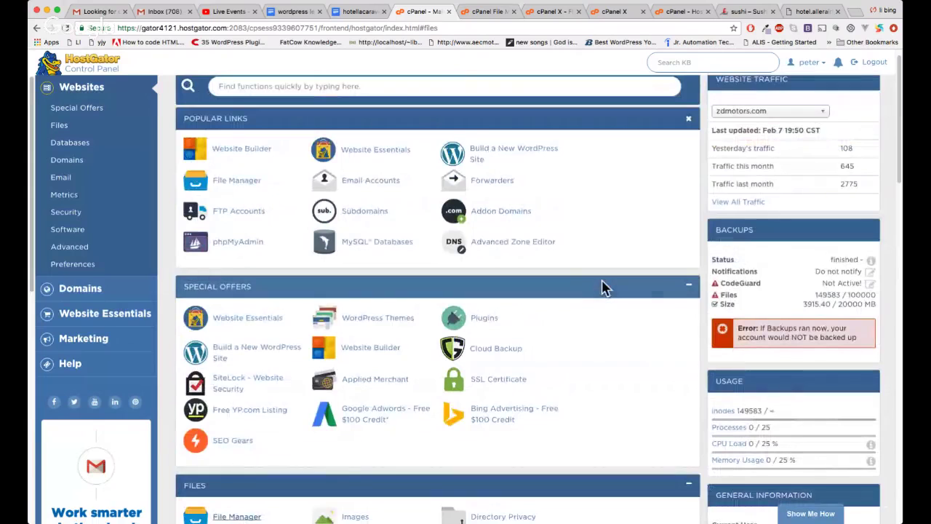
pyautogui.scroll(1, 509, 240)
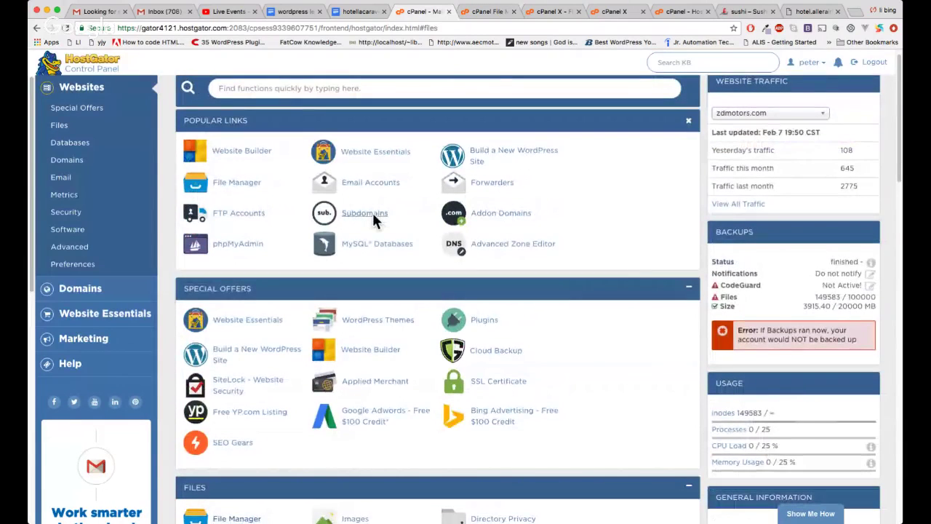
pyautogui.click(372, 213)
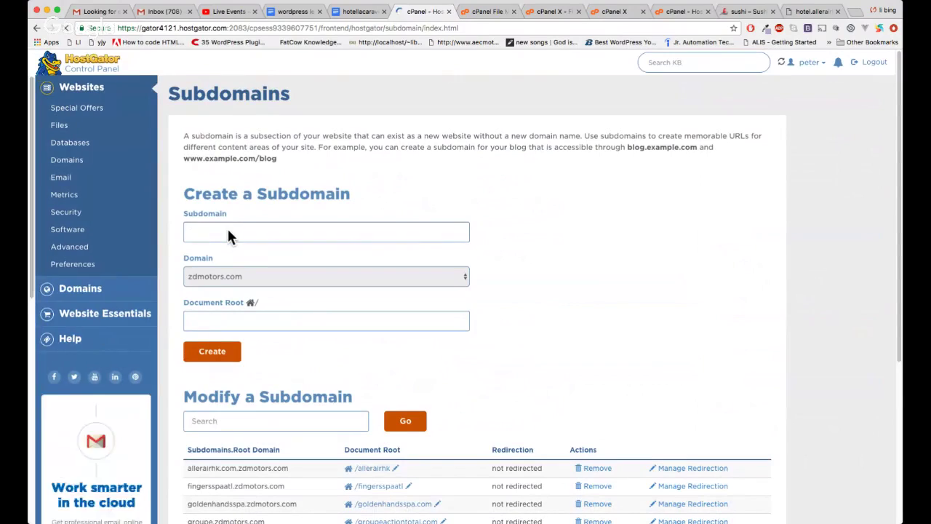
pyautogui.click(227, 233)
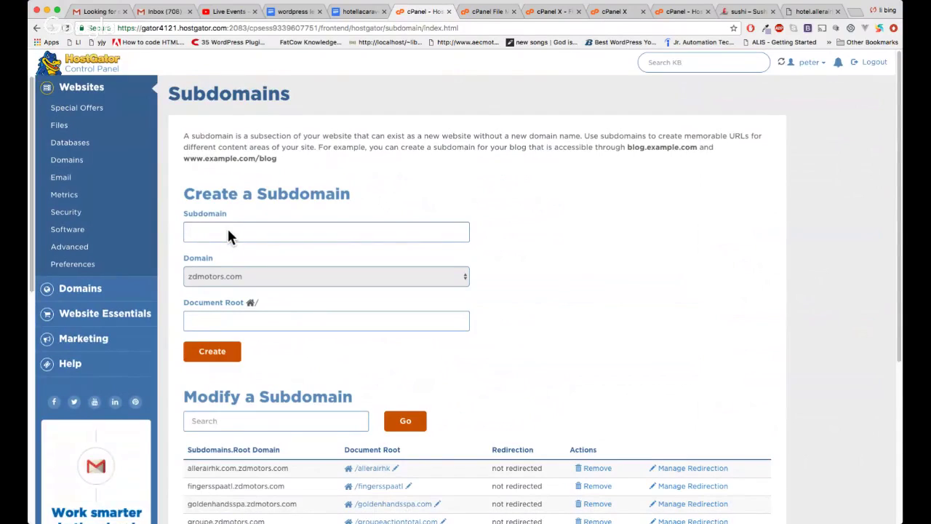
pyautogui.write('testforfun')
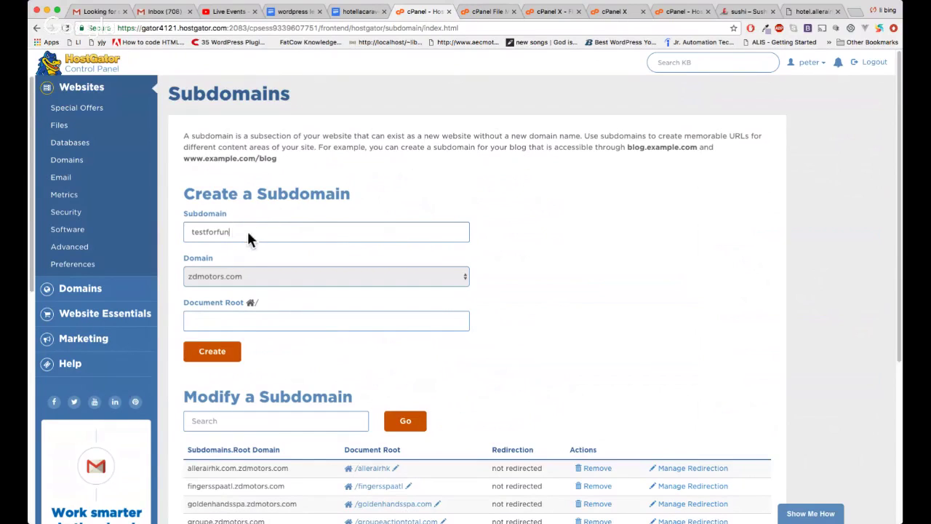
pyautogui.press('Tab')
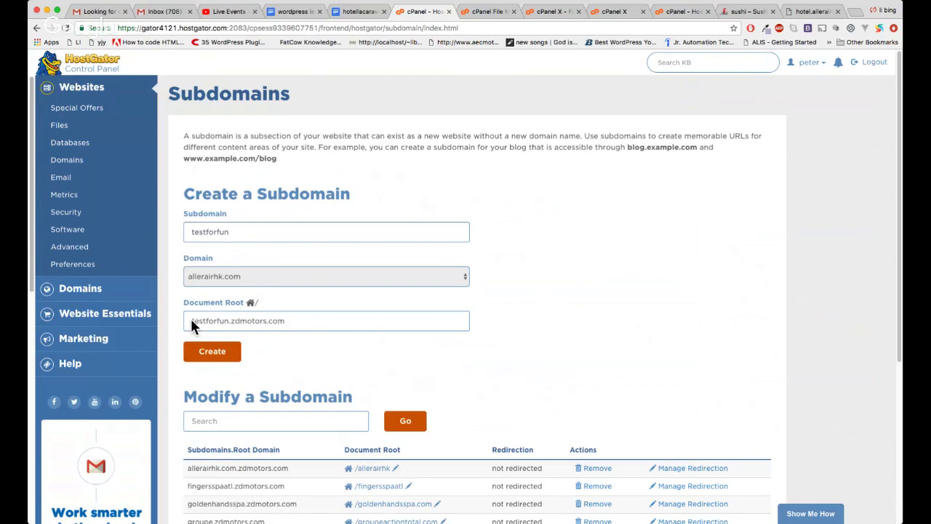
# Copy the document root testforfun.zdmotors.com and create the testforfun subdomain under allerairhk.com with that root.
pyautogui.click(280, 325)
pyautogui.moveTo(192, 320); pyautogui.dragTo(304, 331)
pyautogui.click(302, 356)
pyautogui.moveTo(226, 325); pyautogui.dragTo(194, 322)
pyautogui.moveTo(333, 326); pyautogui.dragTo(190, 323)
pyautogui.press('super+c')
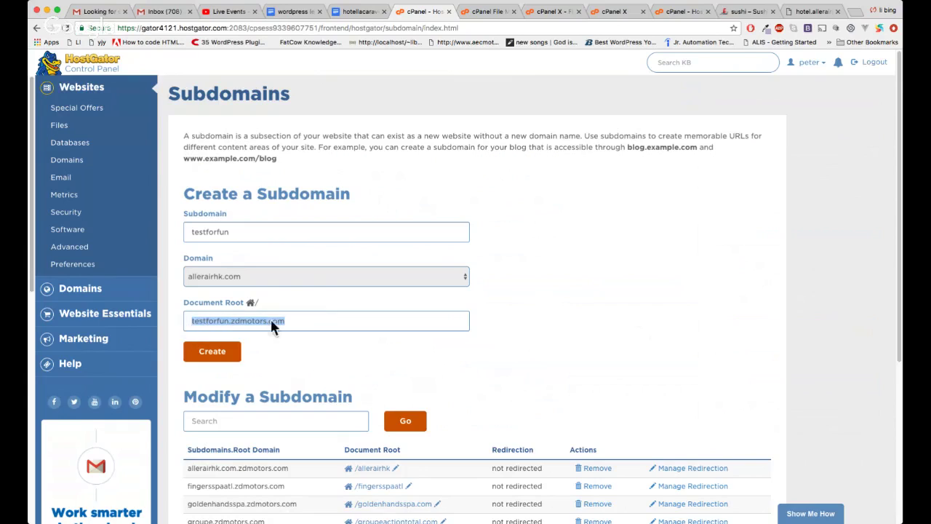
pyautogui.click(208, 351)
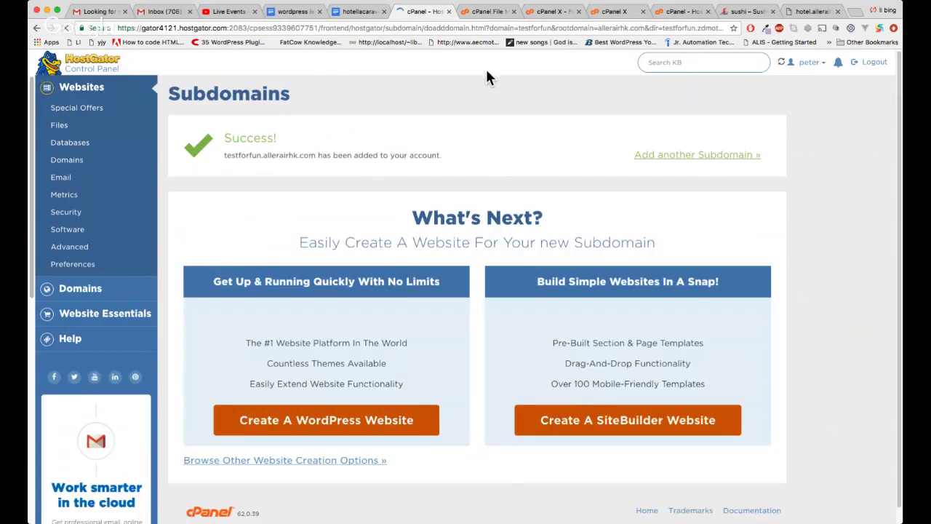
# Close the Sushi Hinata website tab and load testforfun.zdmotors.com in the tab showing hotel.allerairhk.com.
pyautogui.click(770, 14)
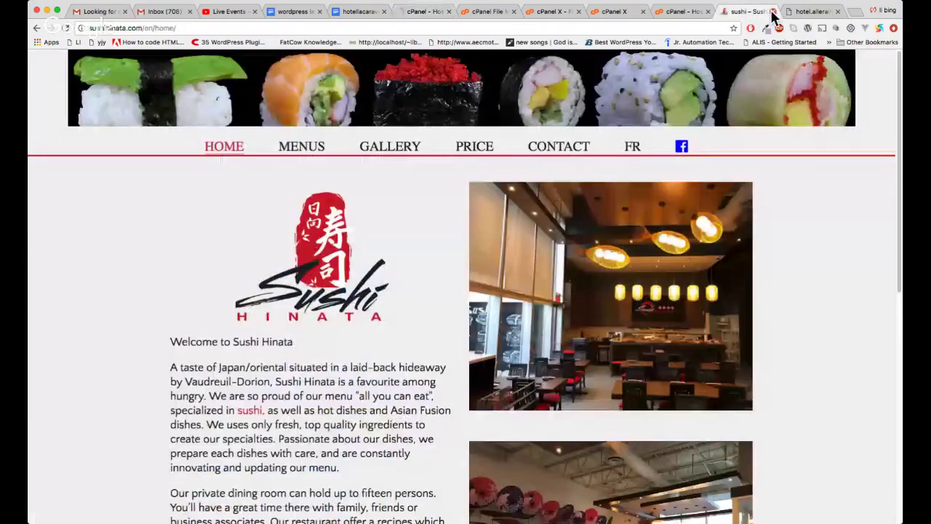
pyautogui.click(773, 12)
pyautogui.click(664, 29)
pyautogui.press('BackSpace')
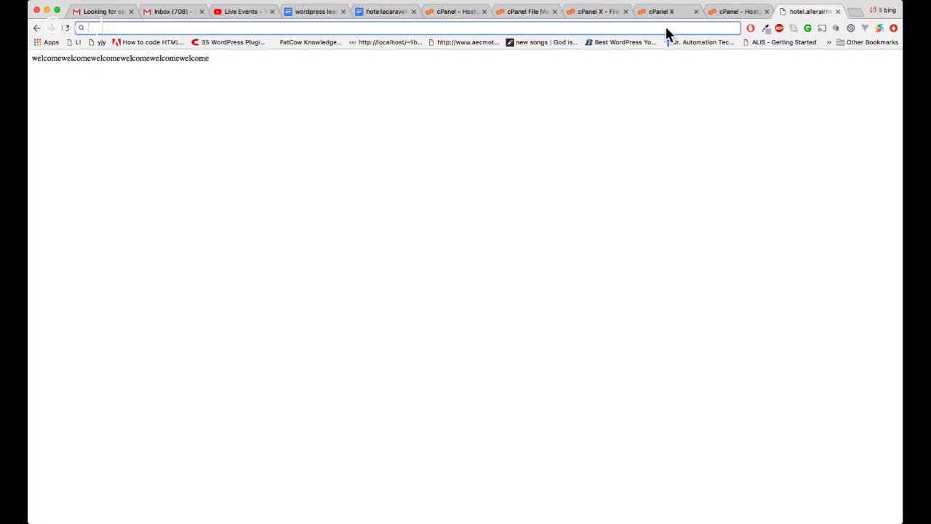
pyautogui.press('super+v')
pyautogui.press('Return')
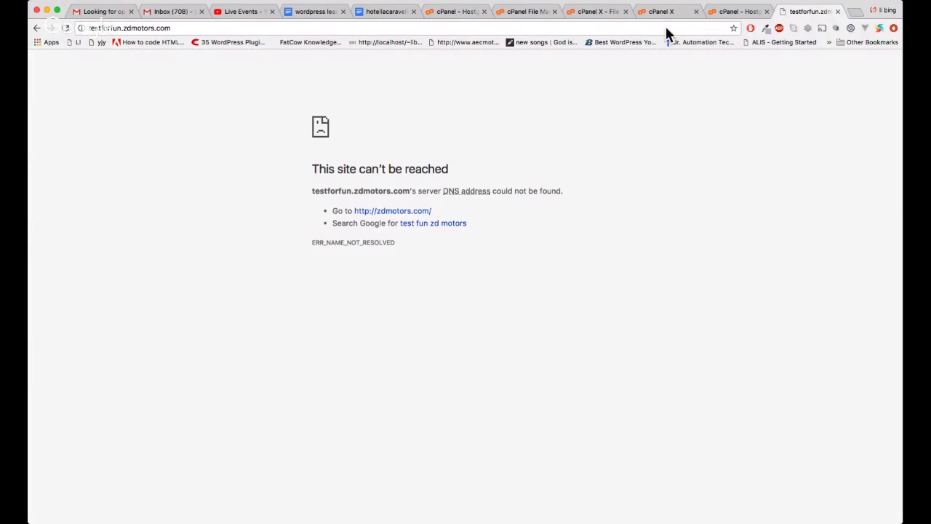
pyautogui.click(131, 31)
pyautogui.press('Return')
# Copy testforfun.allerairhk.com from cPanel's subdomain creation message and load it in the tab showing testforfun.zdmotors.com.
pyautogui.click(674, 15)
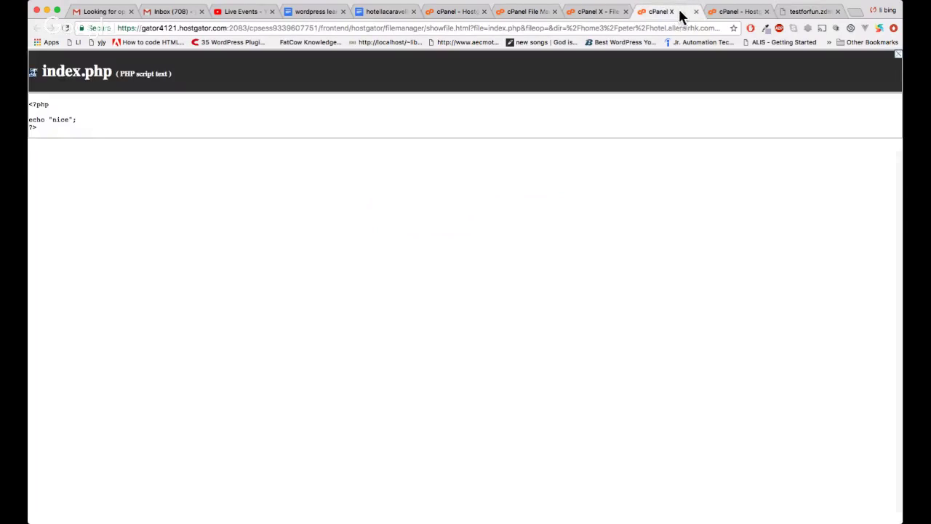
pyautogui.click(598, 13)
pyautogui.click(521, 13)
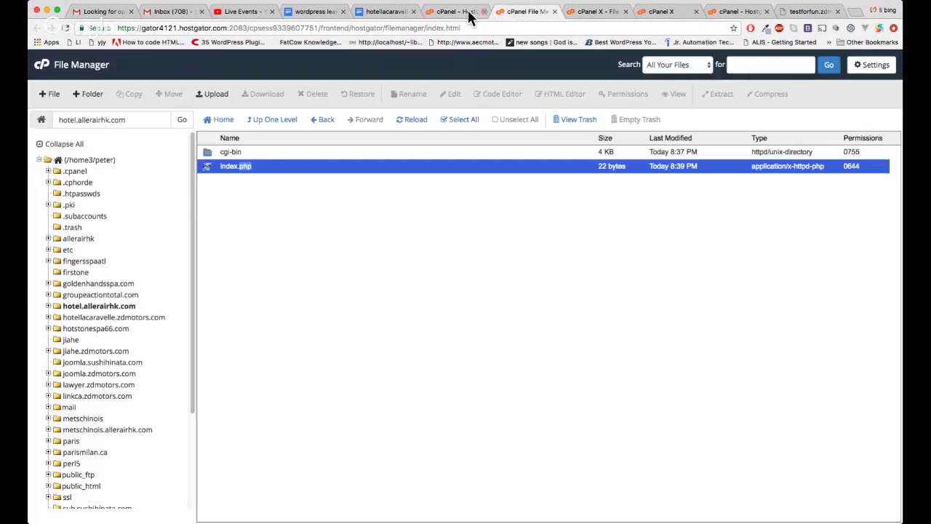
pyautogui.click(465, 14)
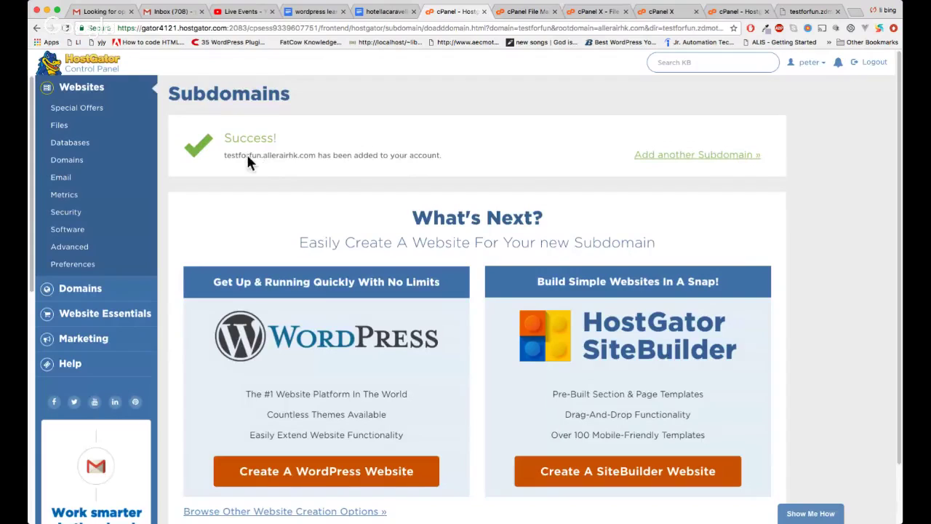
pyautogui.moveTo(282, 157); pyautogui.dragTo(226, 157)
pyautogui.press('super+c')
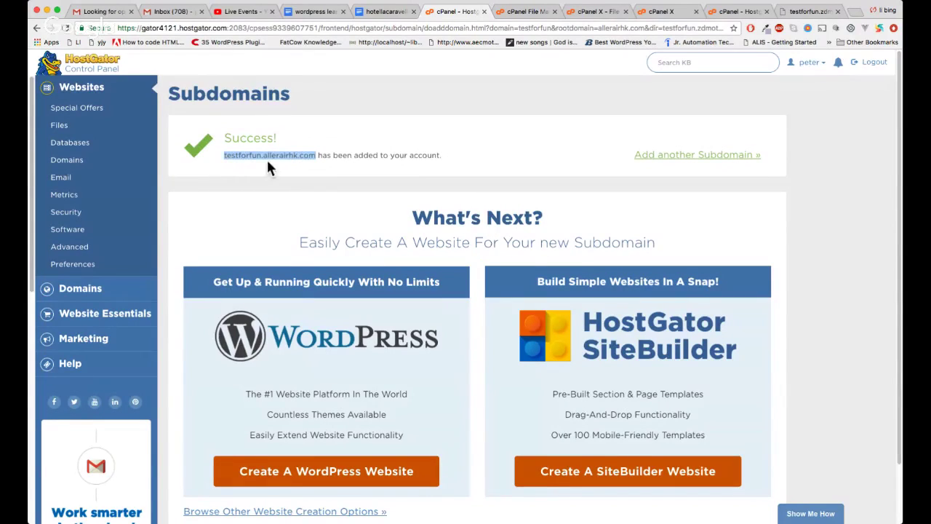
pyautogui.click(806, 11)
pyautogui.click(471, 27)
pyautogui.press('super+v')
pyautogui.press('Return')
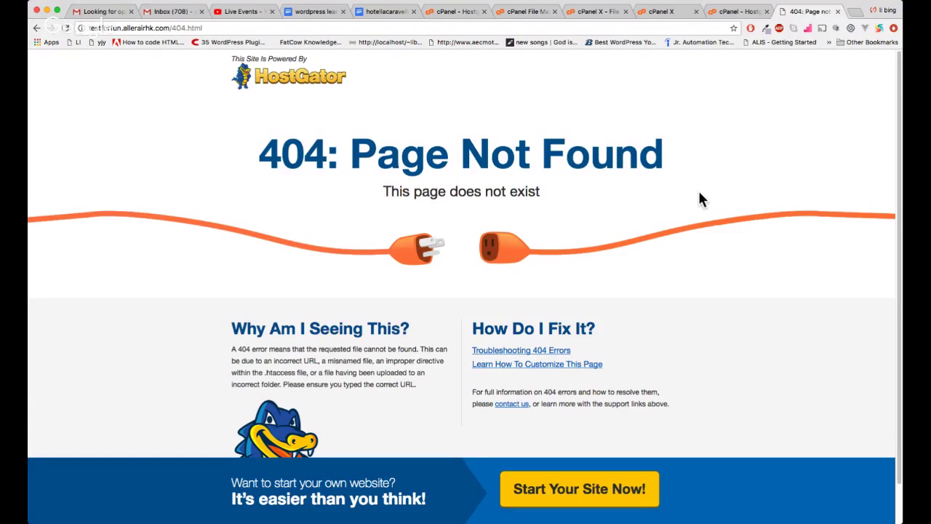
# Compare the loaded testforfun.allerairhk.com page with the addon domain list in cPanel.
pyautogui.moveTo(562, 198); pyautogui.dragTo(364, 191)
pyautogui.click(367, 205)
pyautogui.click(723, 11)
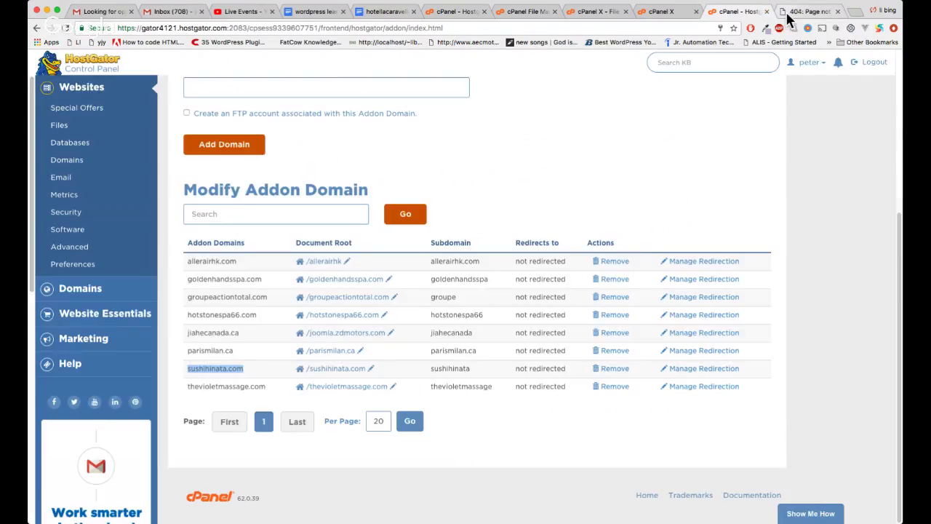
pyautogui.click(786, 12)
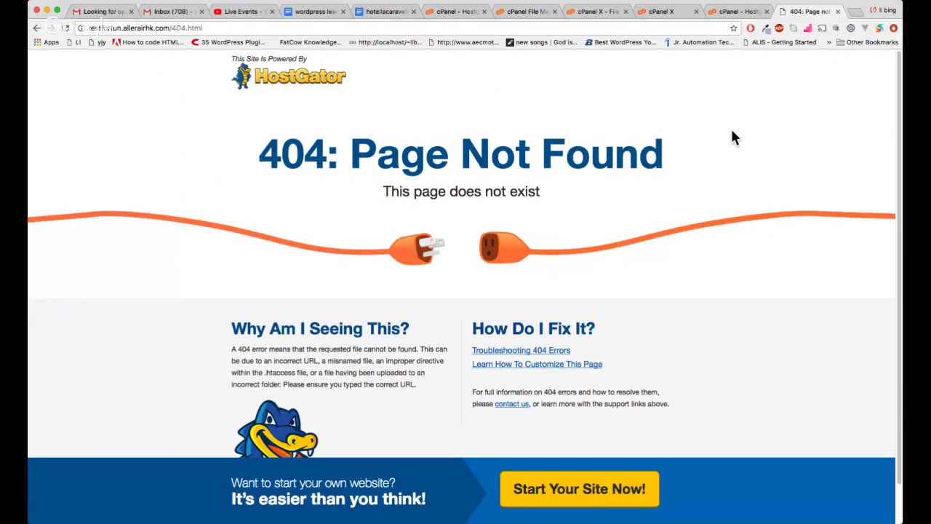
pyautogui.click(735, 11)
pyautogui.click(800, 12)
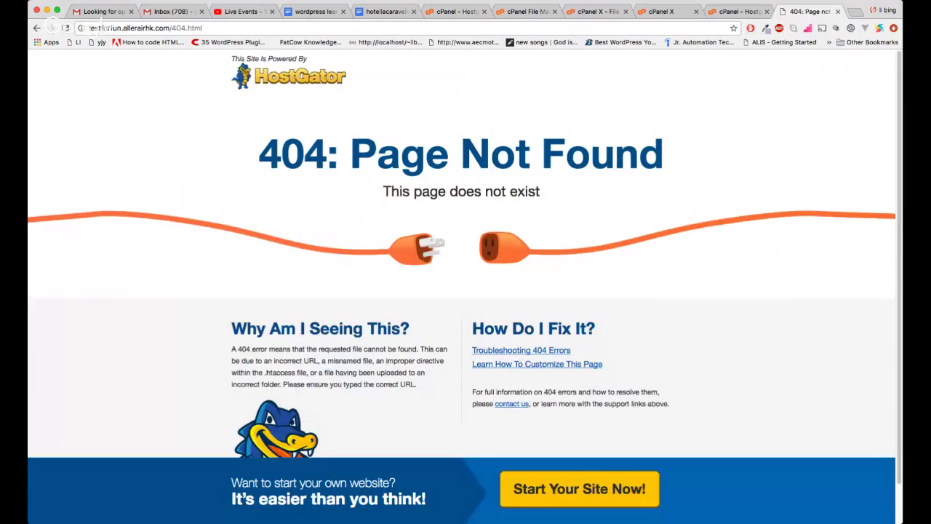
# Open cPanel's File Manager and examine the contents of the testforfun.zdmotors.com folder.
pyautogui.click(458, 11)
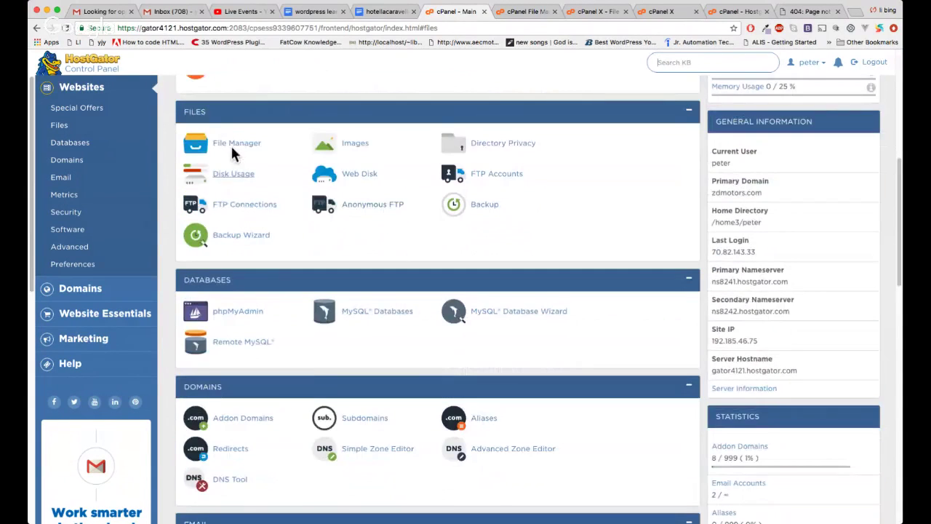
pyautogui.click(233, 143)
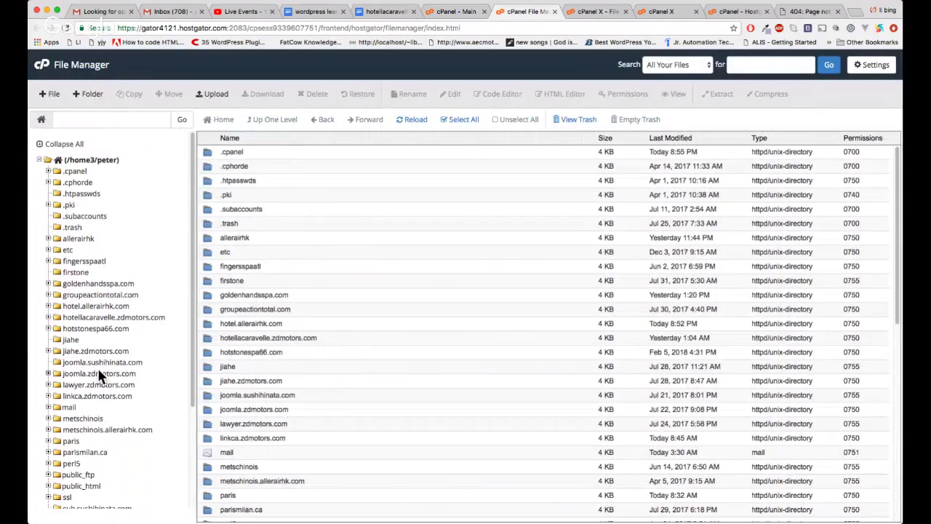
pyautogui.scroll(-5, 97, 419)
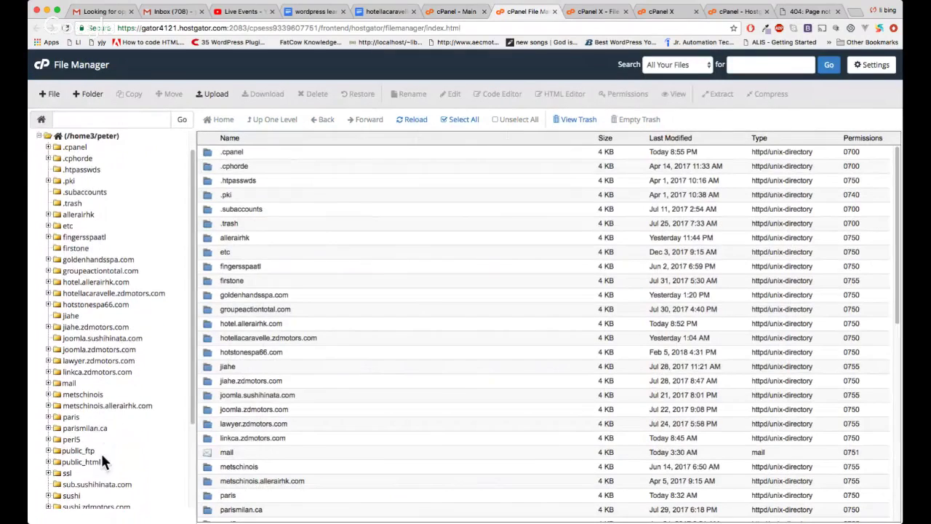
pyautogui.scroll(-1, 101, 459)
pyautogui.click(94, 429)
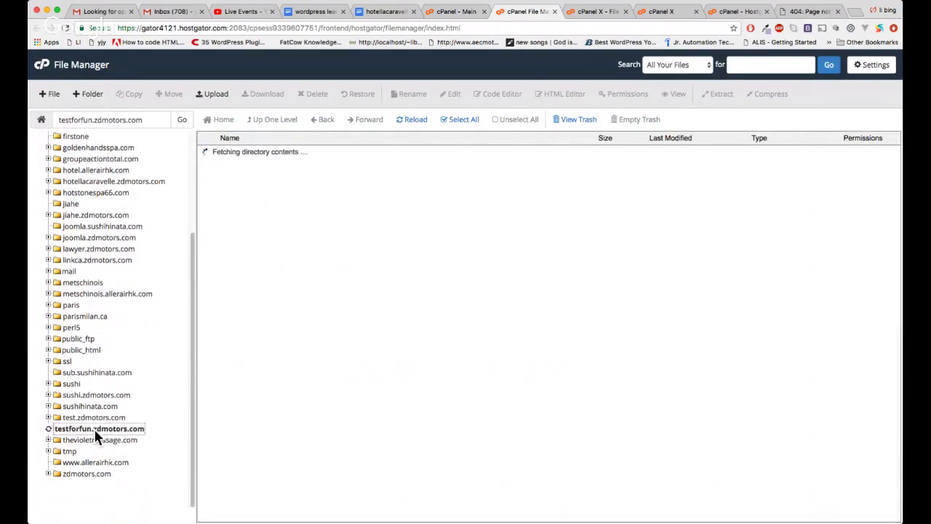
pyautogui.click(49, 429)
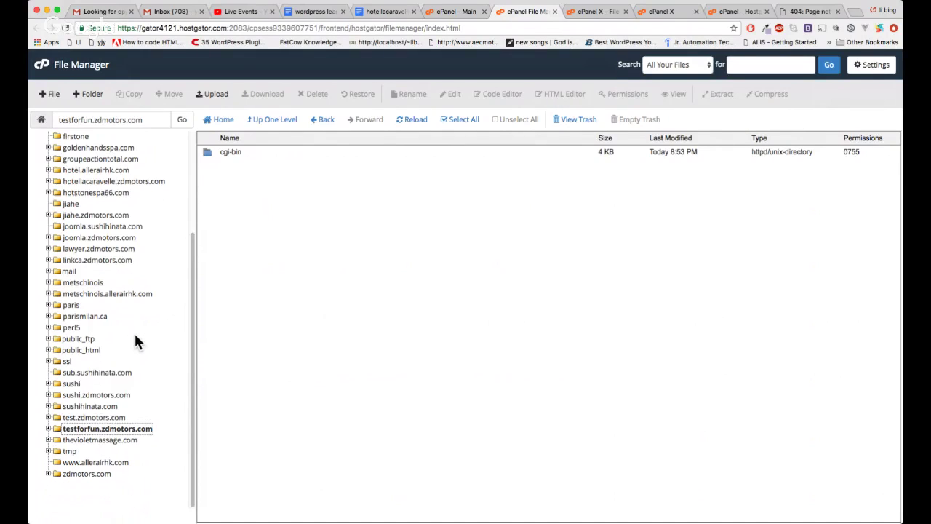
pyautogui.scroll(5, 135, 339)
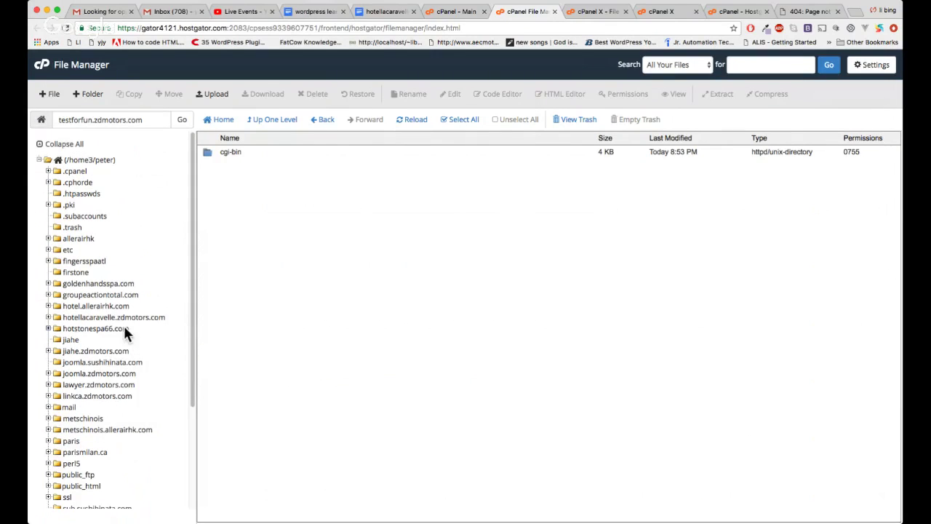
# Return to the cPanel home page, open Subdomains and show page 2 of the existing subdomain list.
pyautogui.click(448, 12)
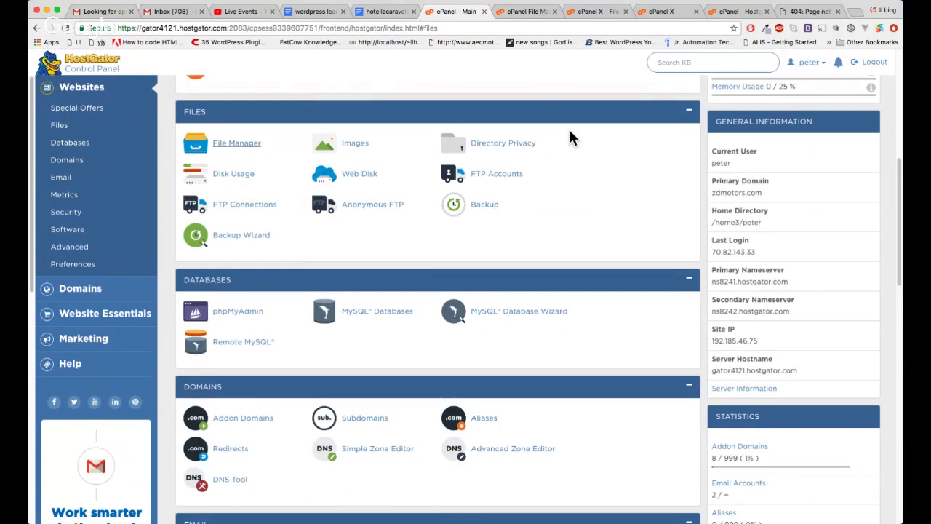
pyautogui.scroll(3, 399, 301)
pyautogui.scroll(3, 399, 295)
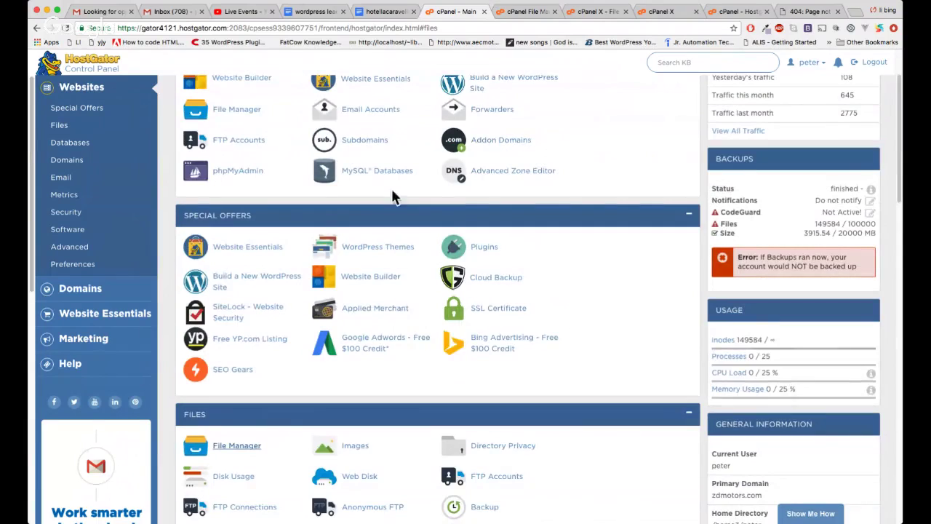
pyautogui.click(365, 139)
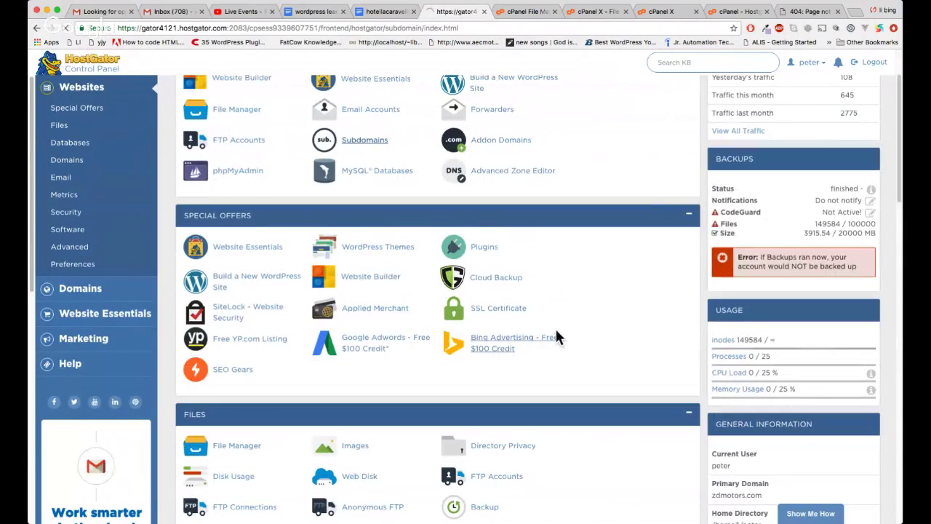
pyautogui.scroll(-5, 538, 385)
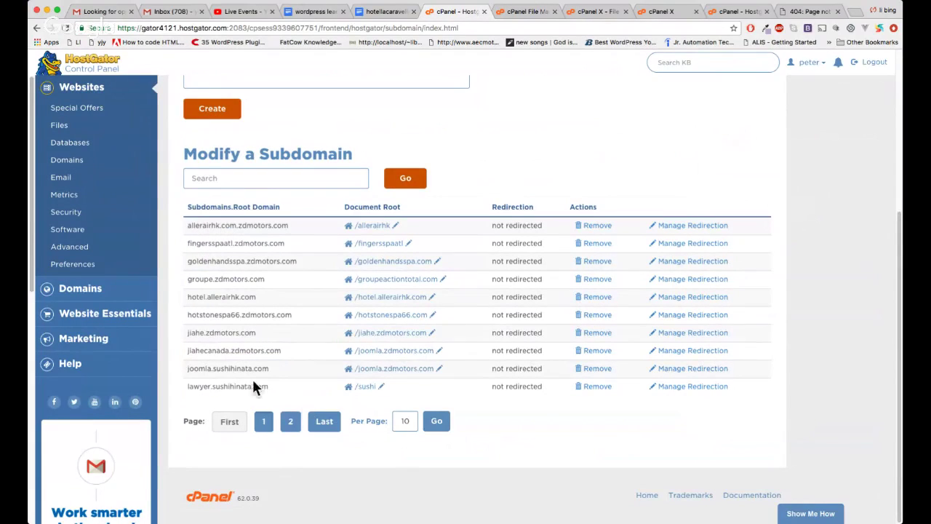
pyautogui.click(291, 424)
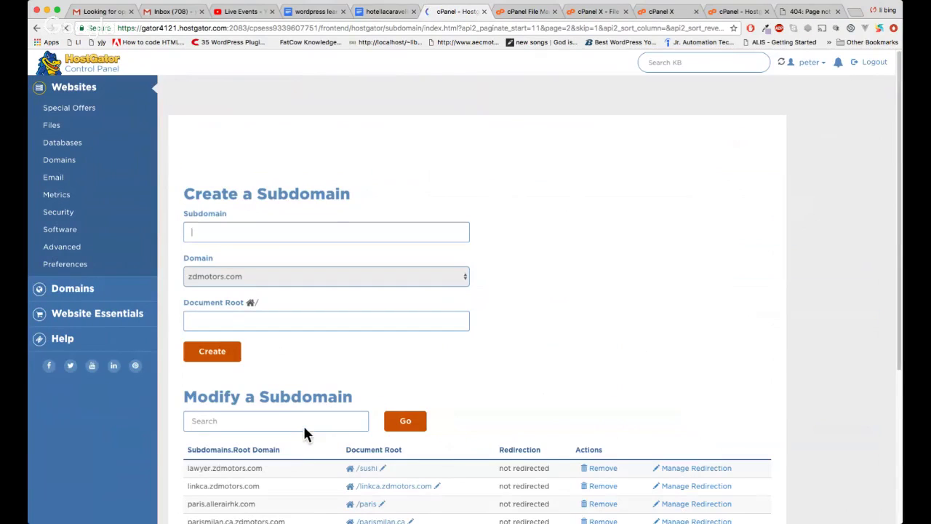
pyautogui.scroll(-3, 286, 411)
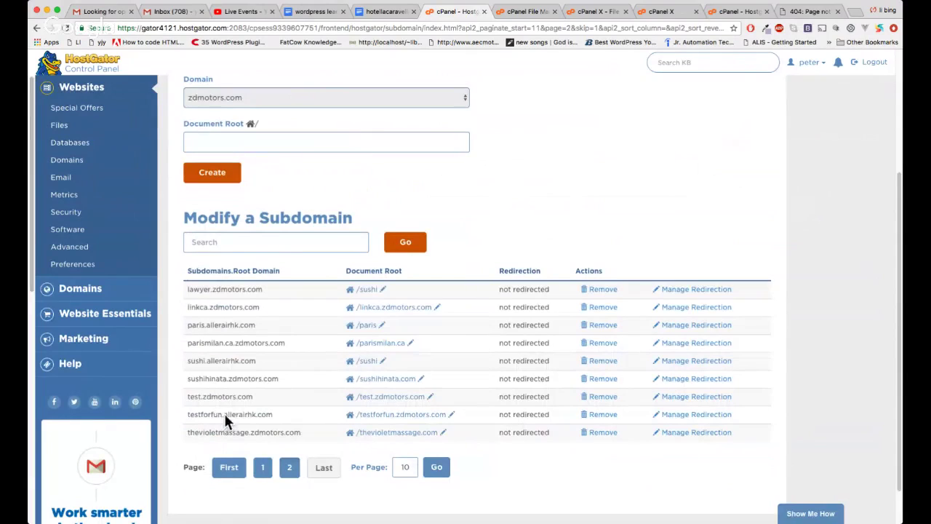
# Change the document root of the testforfun.allerairhk.com subdomain to testforfun.allerairhk.com, copying allerairhk from the subdomain's name.
pyautogui.click(451, 415)
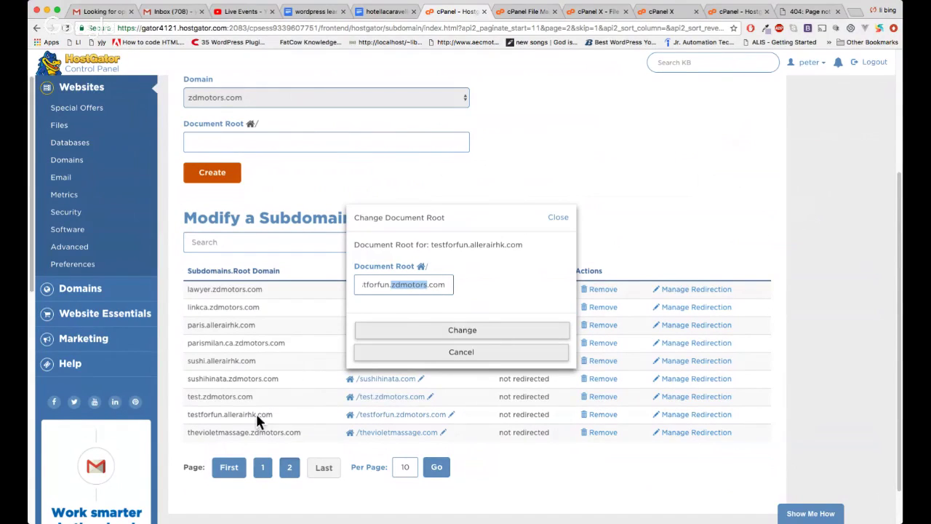
pyautogui.moveTo(255, 412); pyautogui.dragTo(222, 411)
pyautogui.press('super+c')
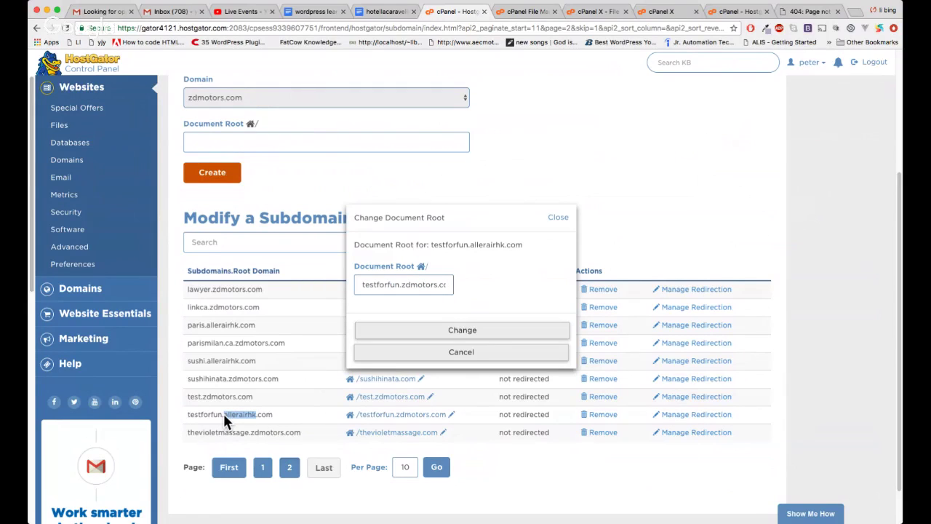
pyautogui.moveTo(401, 281); pyautogui.dragTo(431, 282)
pyautogui.press('super+v')
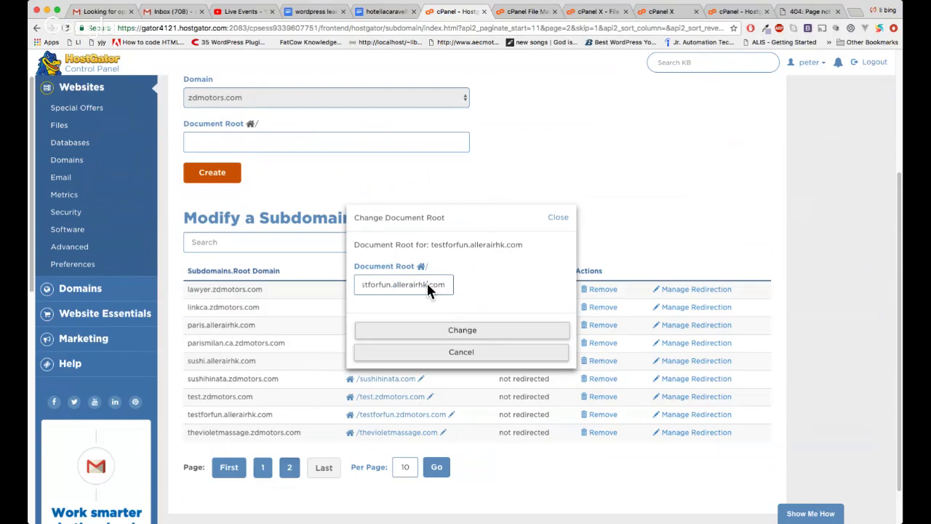
pyautogui.click(468, 330)
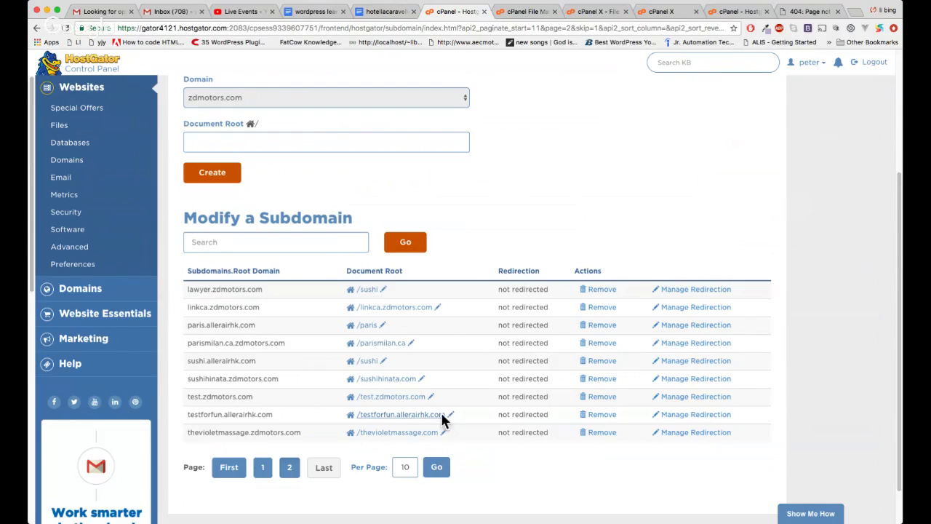
# Refresh the File Manager, open the testforfun.allerairhk.com folder and reload its directory listing.
pyautogui.click(523, 11)
pyautogui.press('super+r')
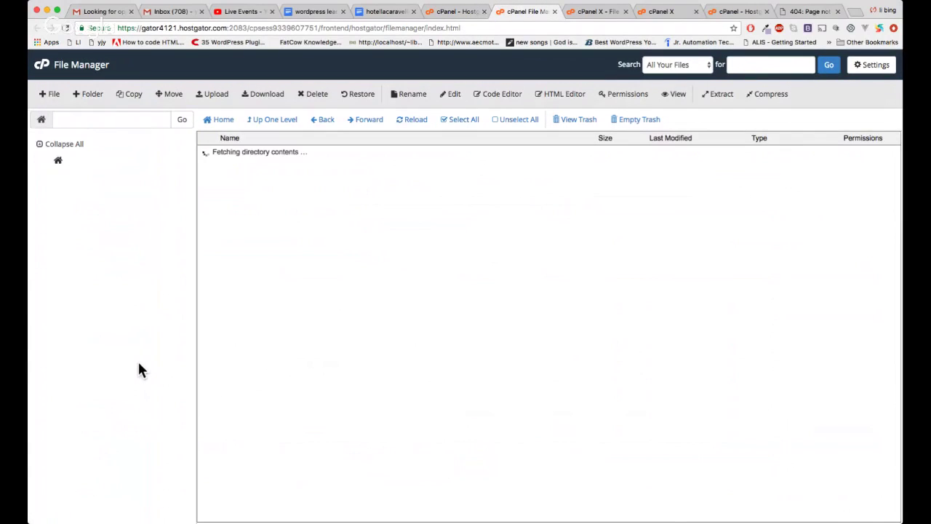
pyautogui.scroll(-3, 137, 385)
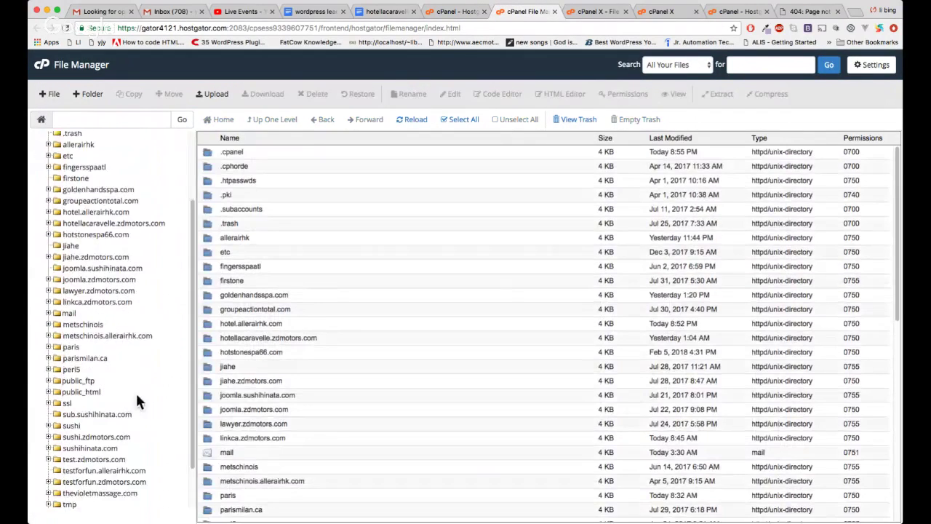
pyautogui.click(104, 469)
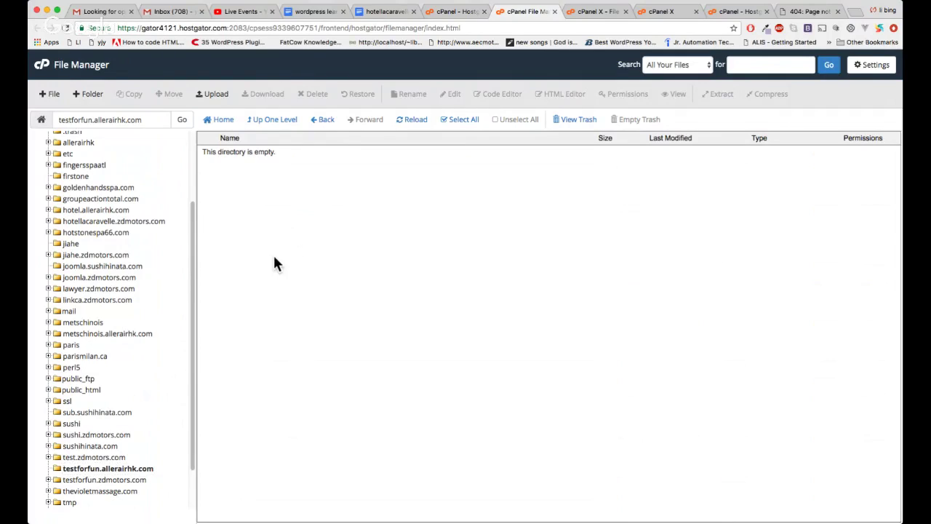
pyautogui.click(65, 27)
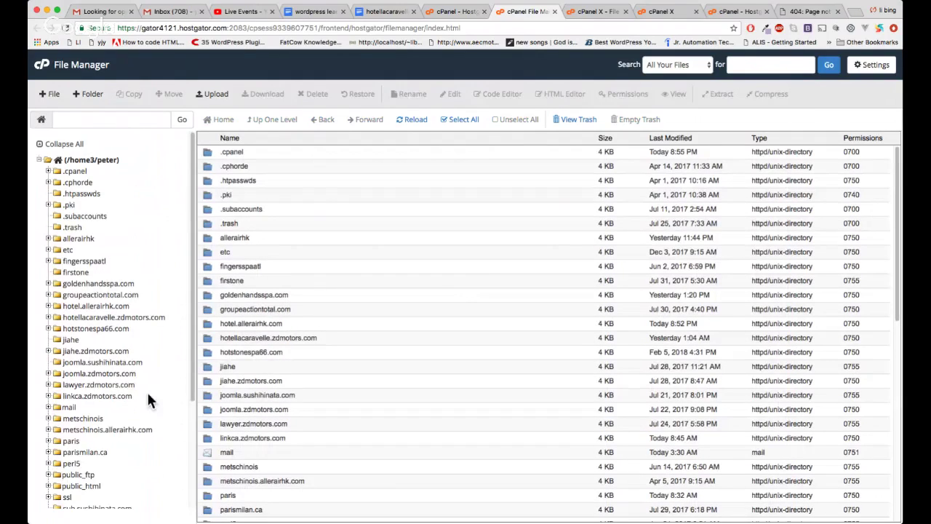
pyautogui.scroll(-5, 147, 391)
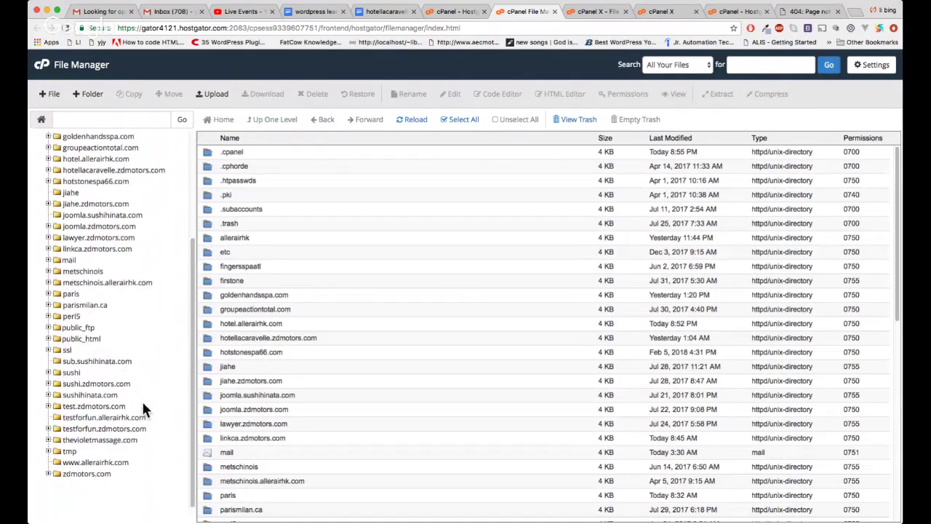
pyautogui.click(104, 417)
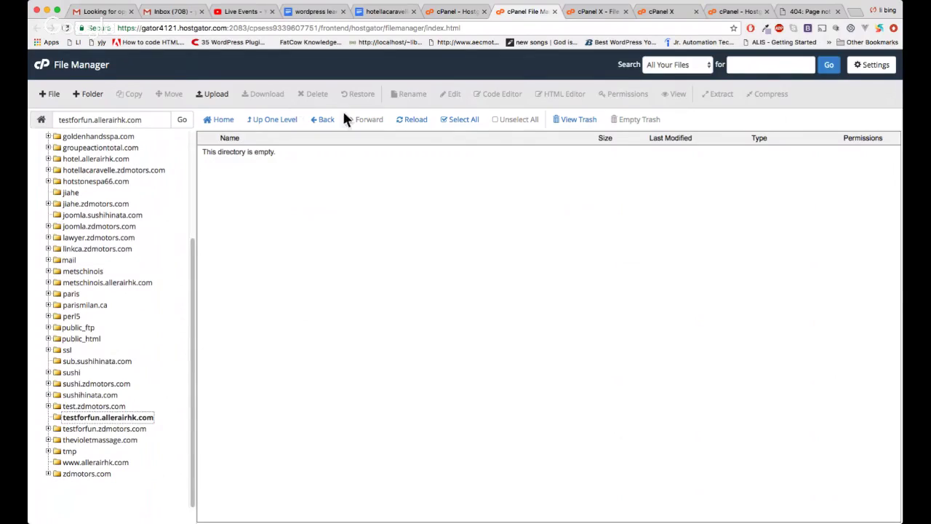
pyautogui.click(414, 120)
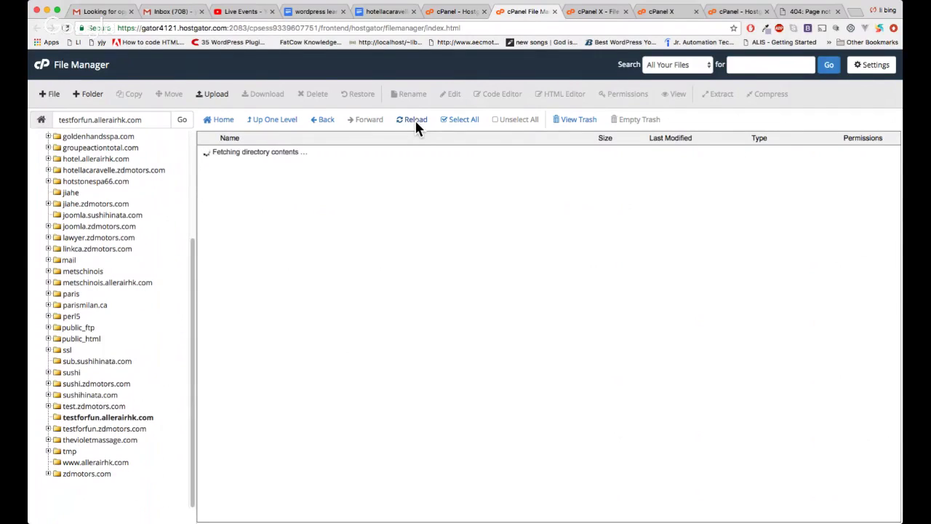
pyautogui.click(414, 118)
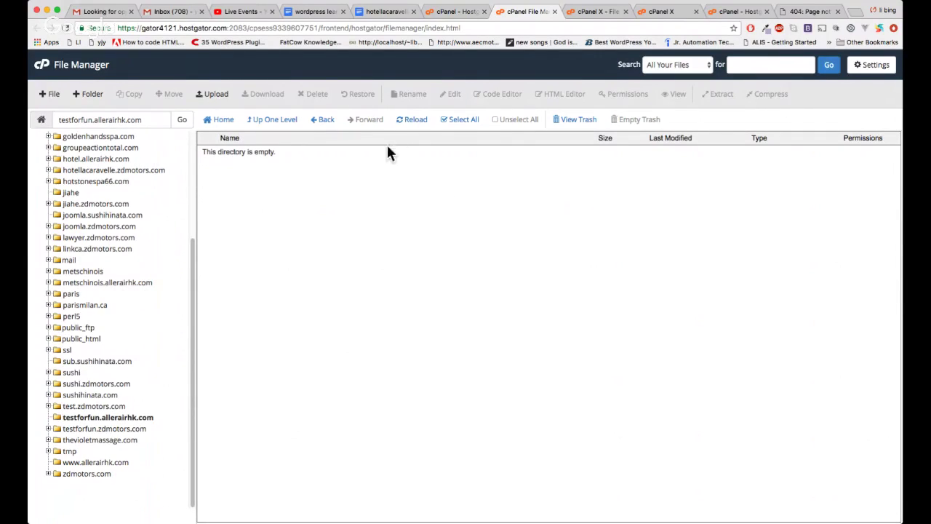
# Upload index.php to the testforfun.allerairhk.com folder and reopen that folder in the refreshed File Manager.
pyautogui.click(214, 94)
pyautogui.click(462, 234)
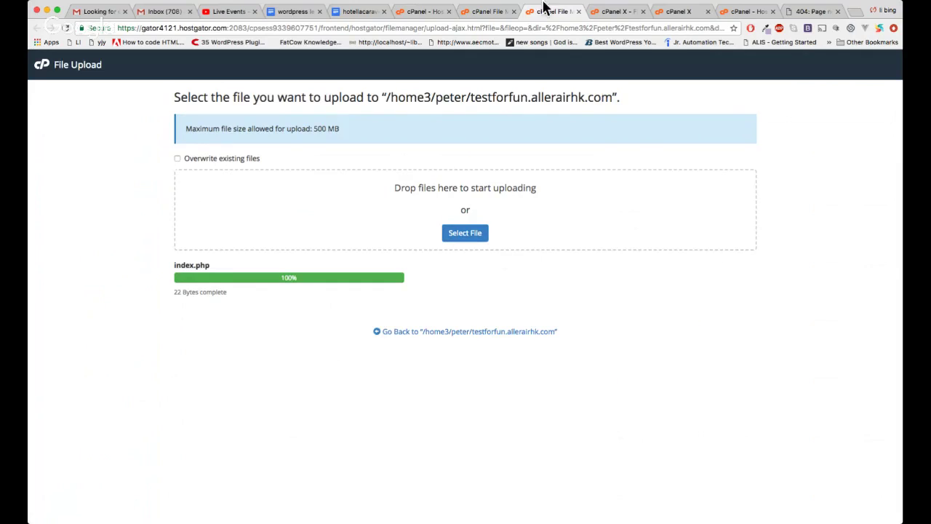
pyautogui.click(492, 14)
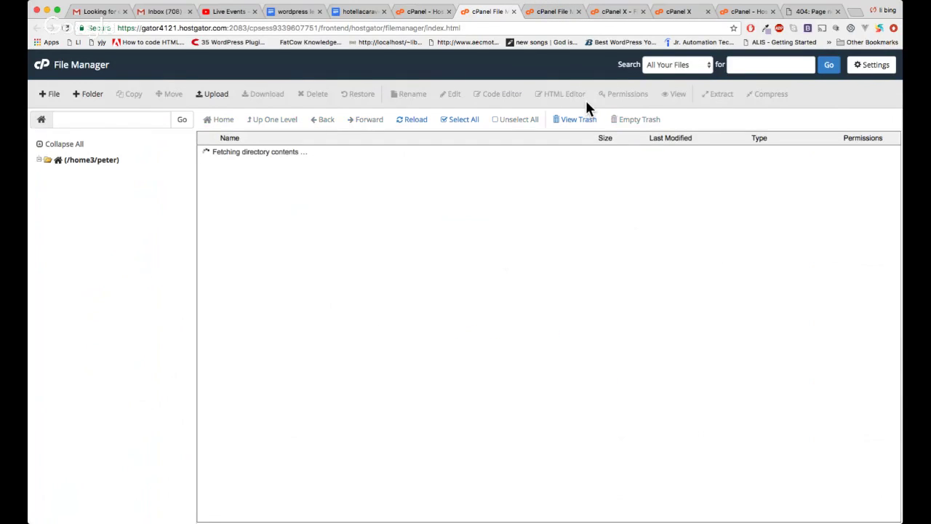
pyautogui.scroll(-5, 94, 437)
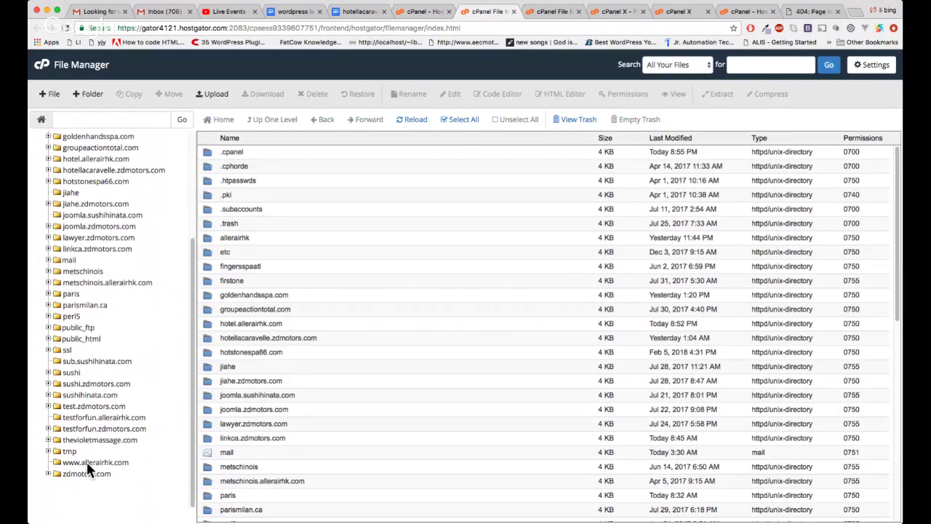
pyautogui.click(121, 418)
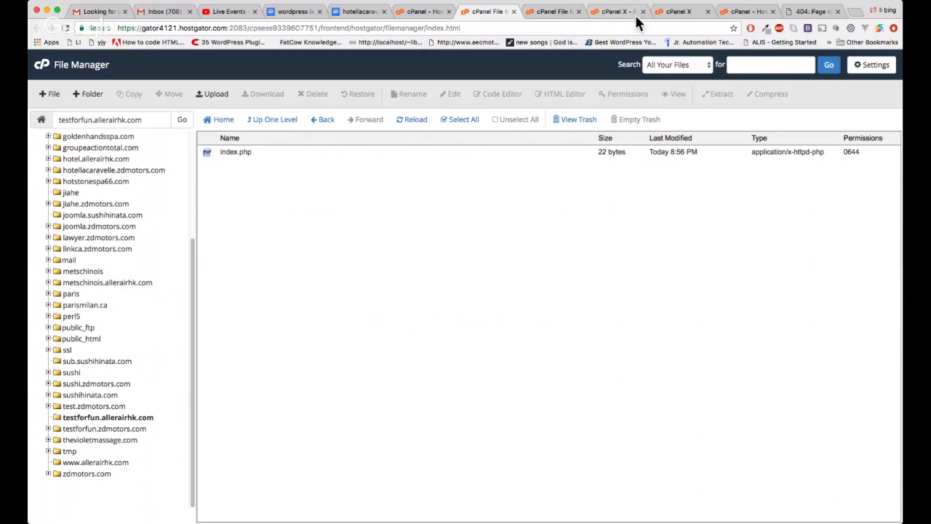
# Compare the contents of the testforfun.zdmotors.com folder with those of the testforfun.allerairhk.com folder.
pyautogui.click(101, 429)
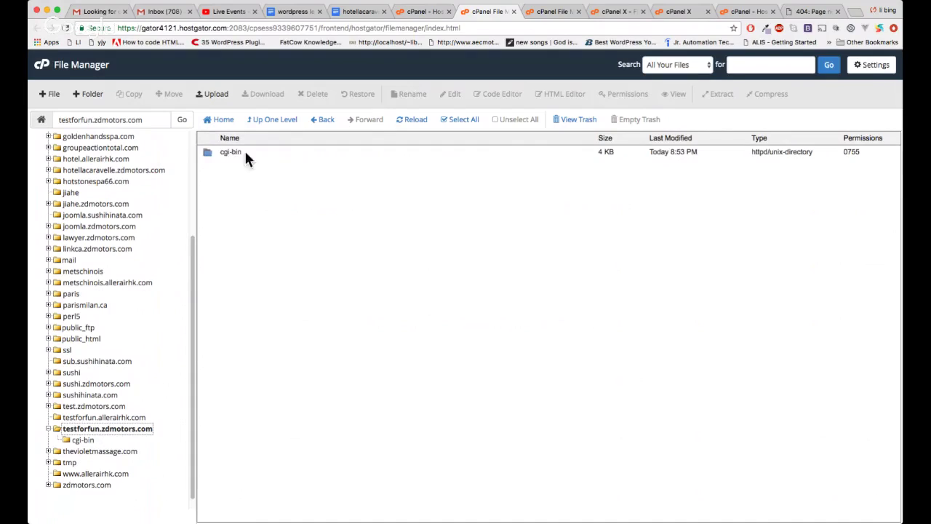
pyautogui.click(216, 155)
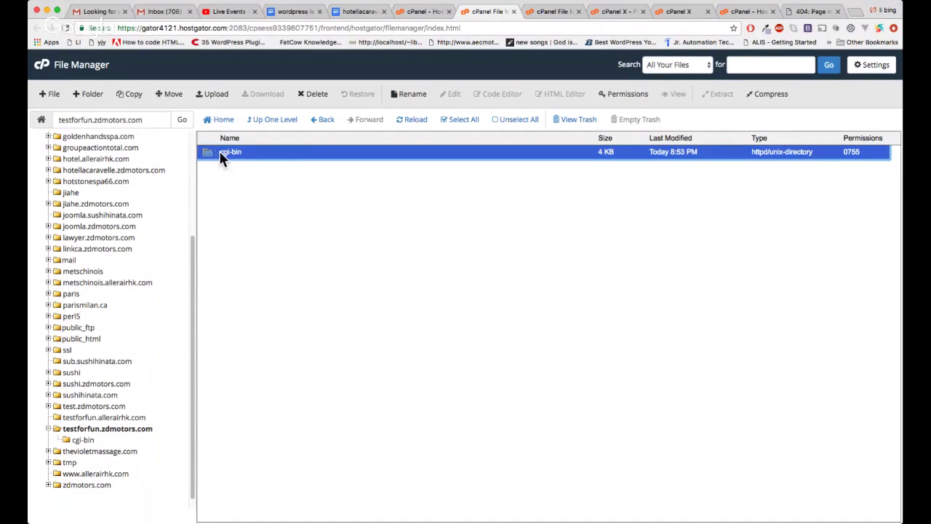
pyautogui.click(102, 417)
pyautogui.doubleClick(113, 429)
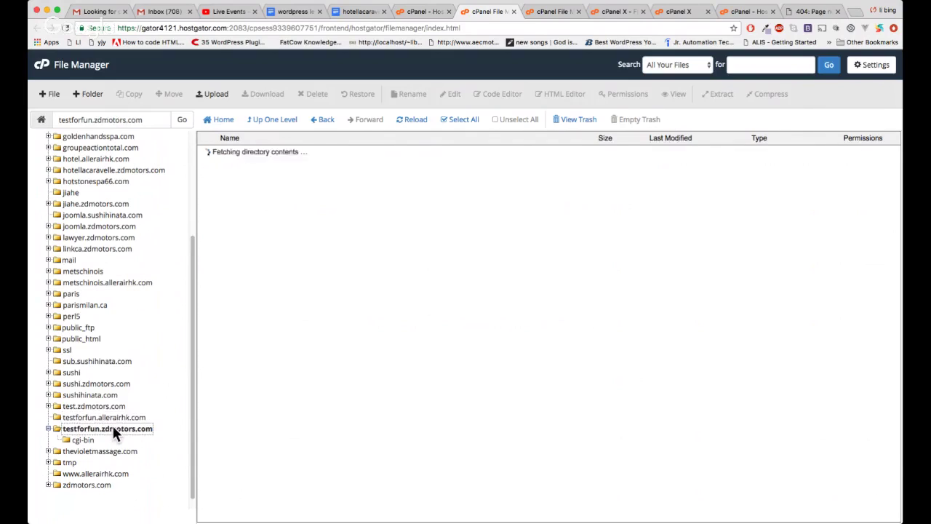
pyautogui.click(109, 433)
pyautogui.click(107, 433)
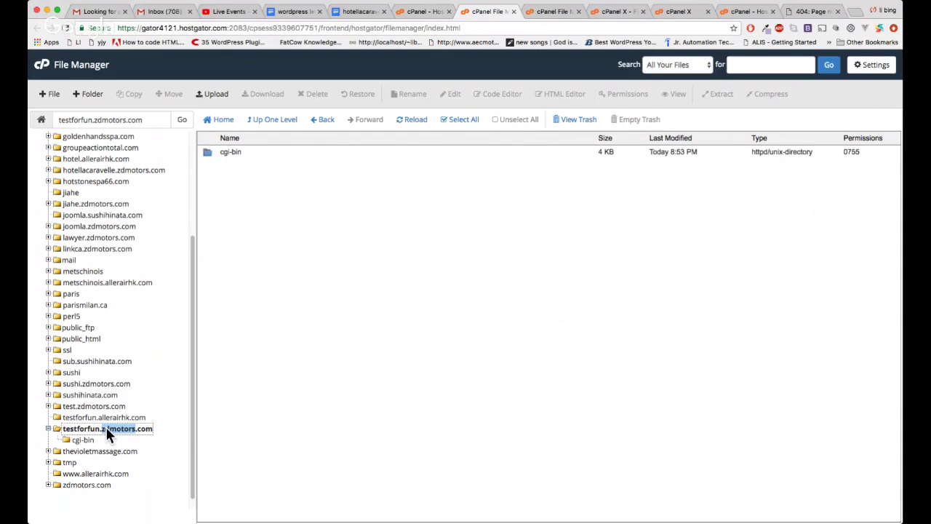
pyautogui.click(477, 384)
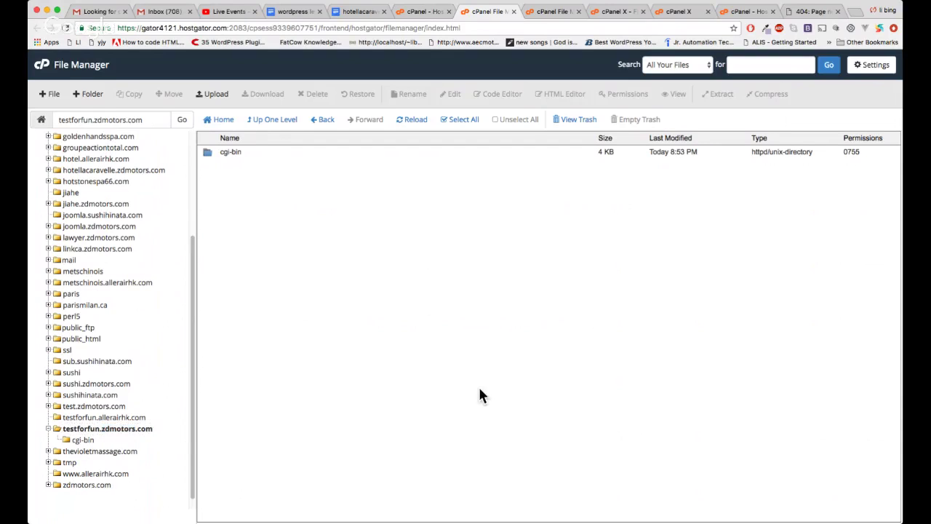
pyautogui.click(112, 416)
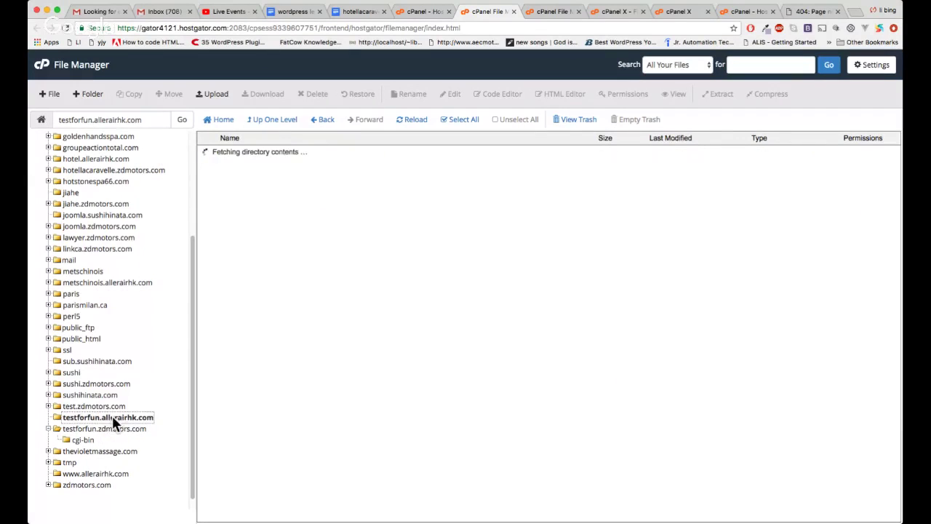
pyautogui.click(296, 289)
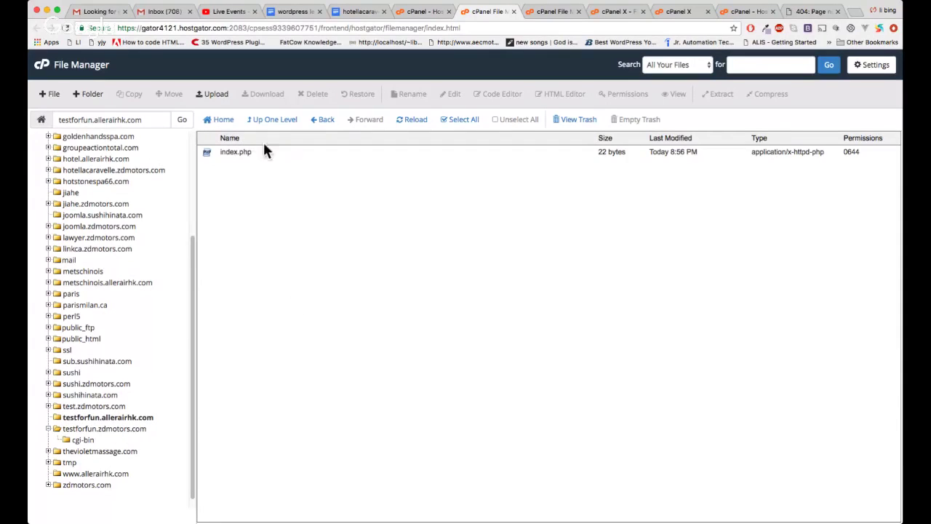
# Change the document root of the testforfun.allerairhk.com subdomain to testforfun.zdmotors.com.
pyautogui.click(431, 12)
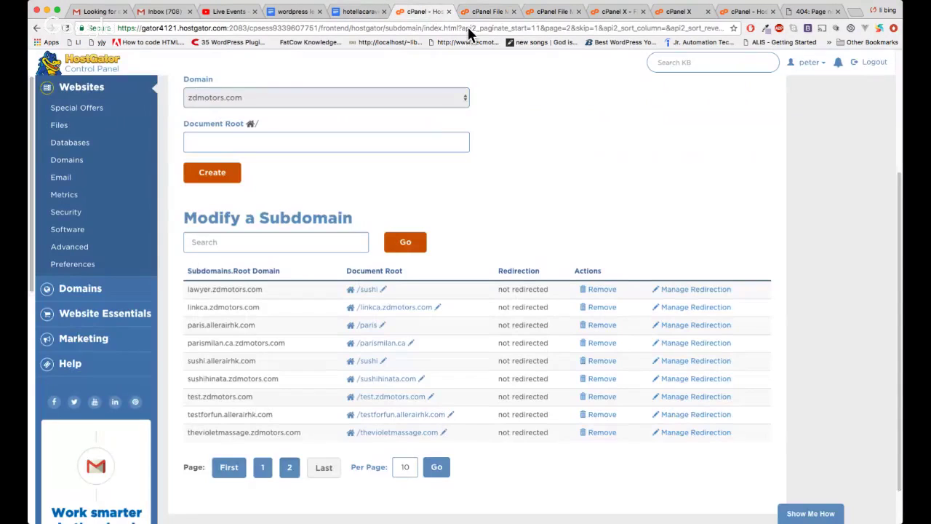
pyautogui.click(451, 414)
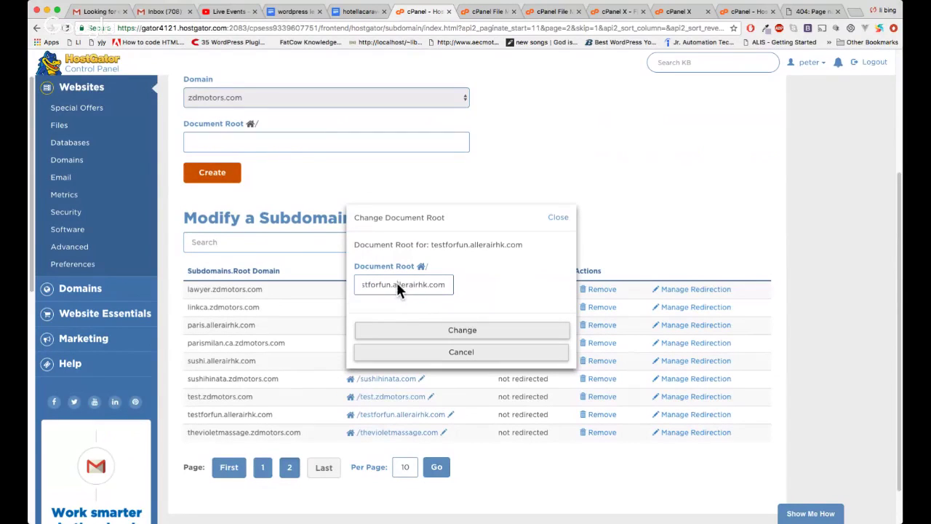
pyautogui.write('zdmotors')
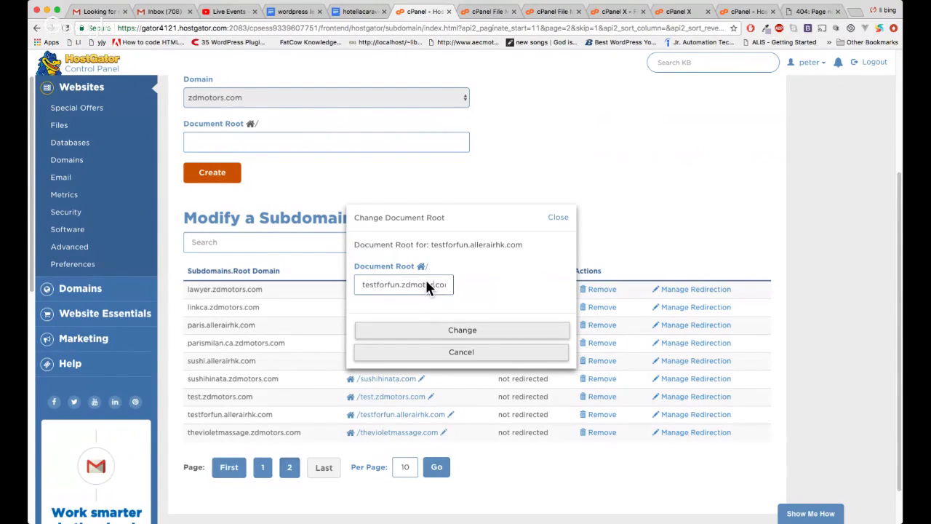
pyautogui.click(474, 328)
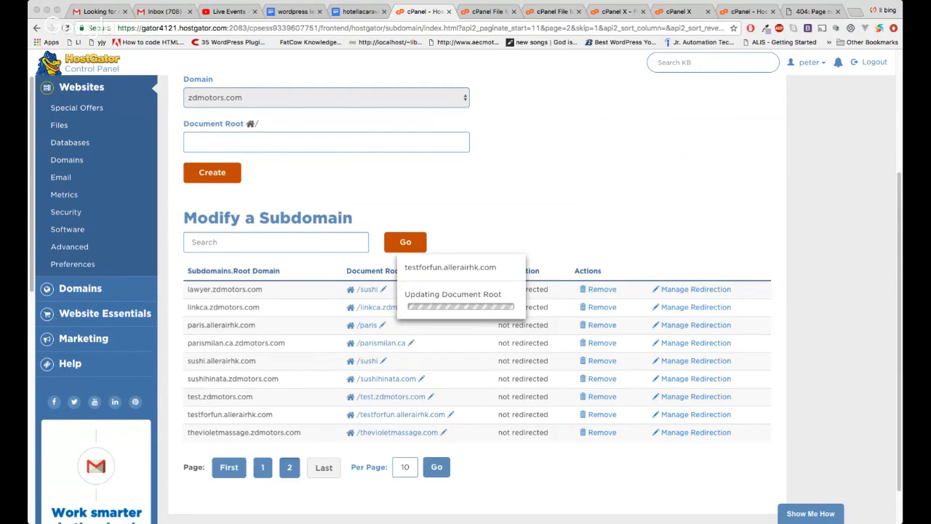
# Refresh the File Manager and compare the contents of the testforfun.allerairhk.com and testforfun.zdmotors.com folders.
pyautogui.click(487, 12)
pyautogui.press('super+r')
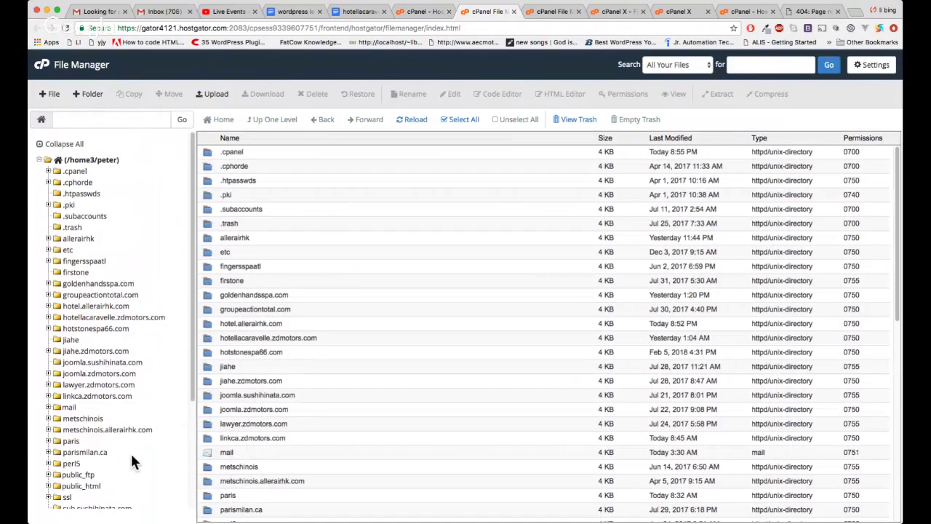
pyautogui.scroll(-3, 128, 465)
pyautogui.click(116, 419)
pyautogui.doubleClick(115, 419)
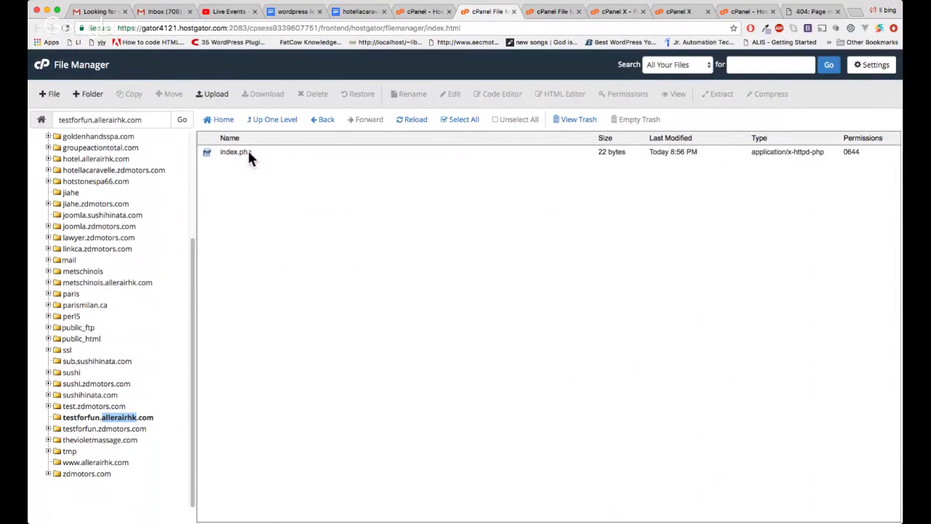
pyautogui.click(110, 429)
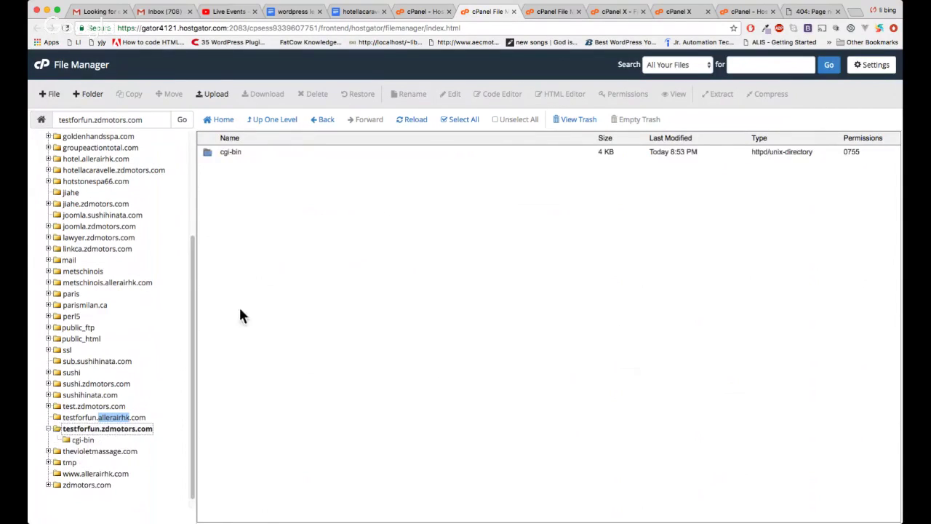
pyautogui.click(161, 423)
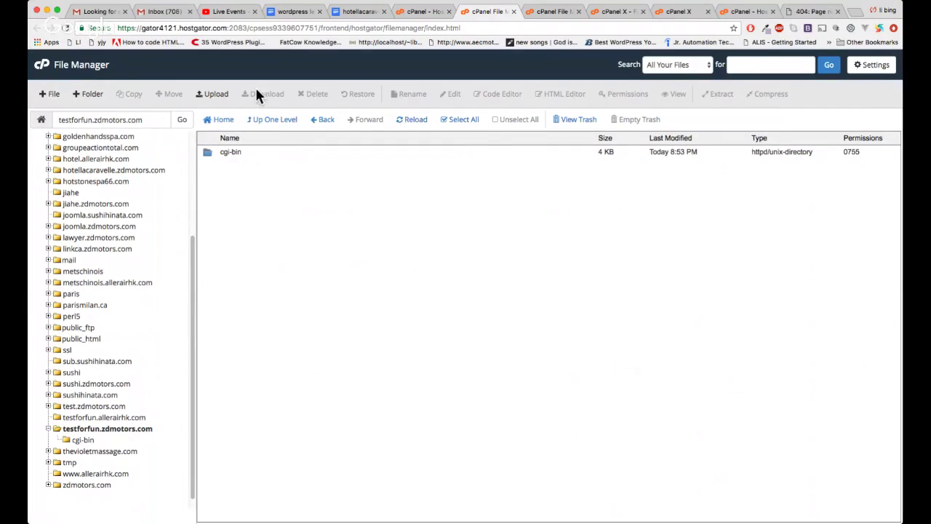
# Upload index.php to the testforfun.zdmotors.com folder.
pyautogui.click(218, 94)
pyautogui.click(454, 233)
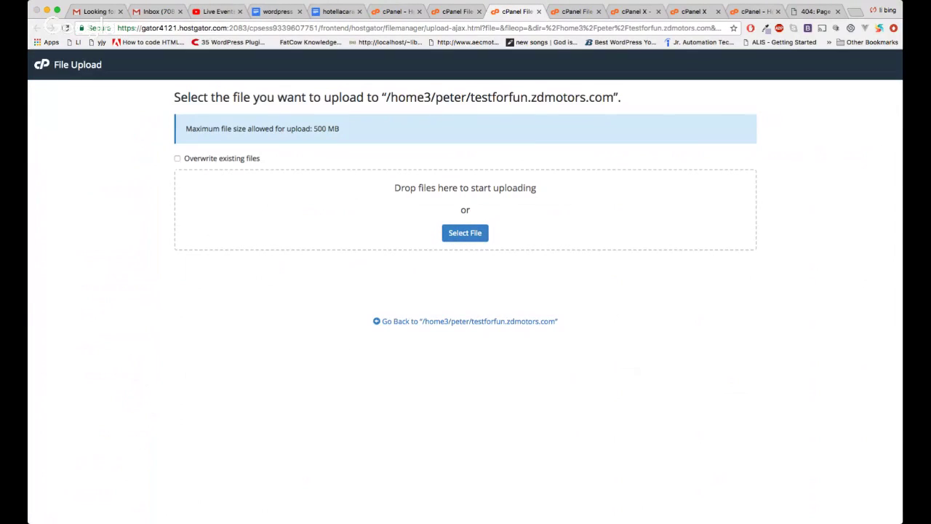
pyautogui.click(306, 368)
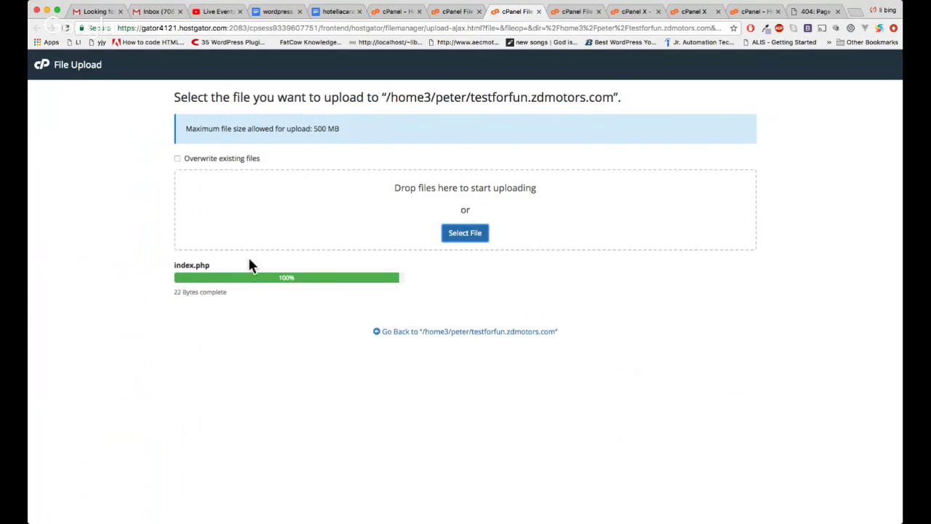
# Strip 404.html from the testforfun.allerairhk.com address and load the subdomain's root page again.
pyautogui.click(571, 11)
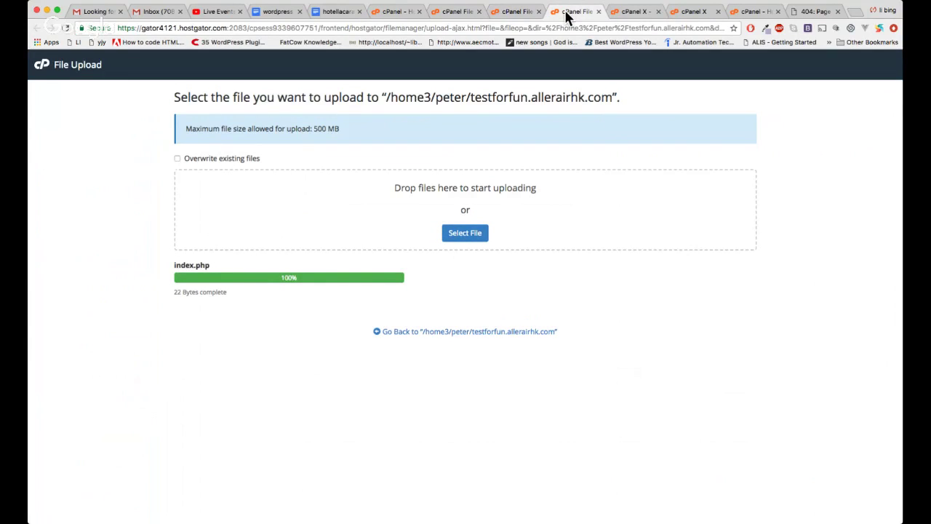
pyautogui.click(760, 12)
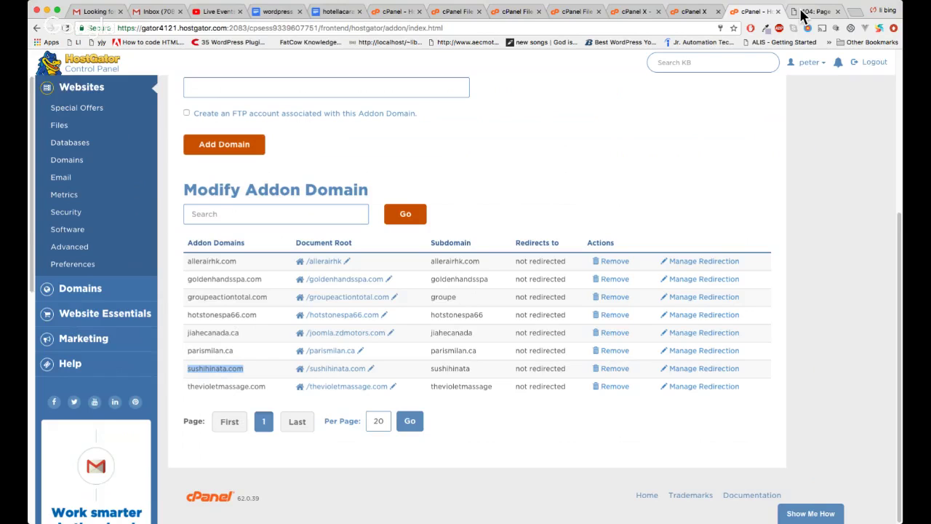
pyautogui.click(802, 13)
pyautogui.moveTo(280, 27); pyautogui.dragTo(172, 29)
pyautogui.press('Return')
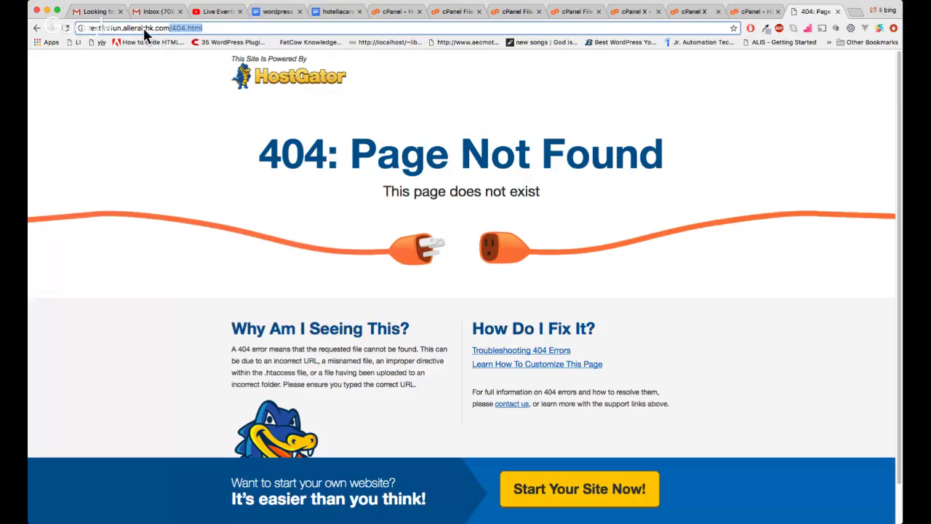
pyautogui.press('BackSpace')
pyautogui.press('Return')
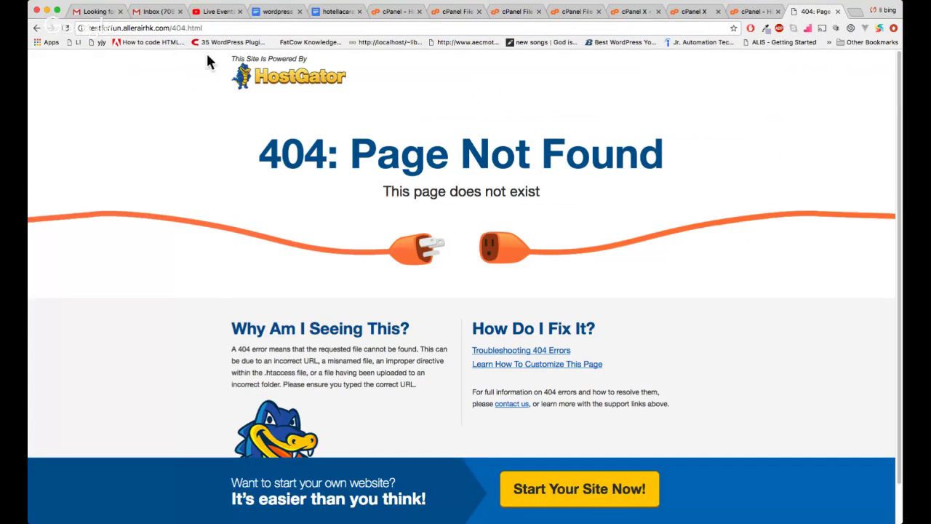
pyautogui.moveTo(171, 29); pyautogui.dragTo(211, 29)
pyautogui.click(222, 29)
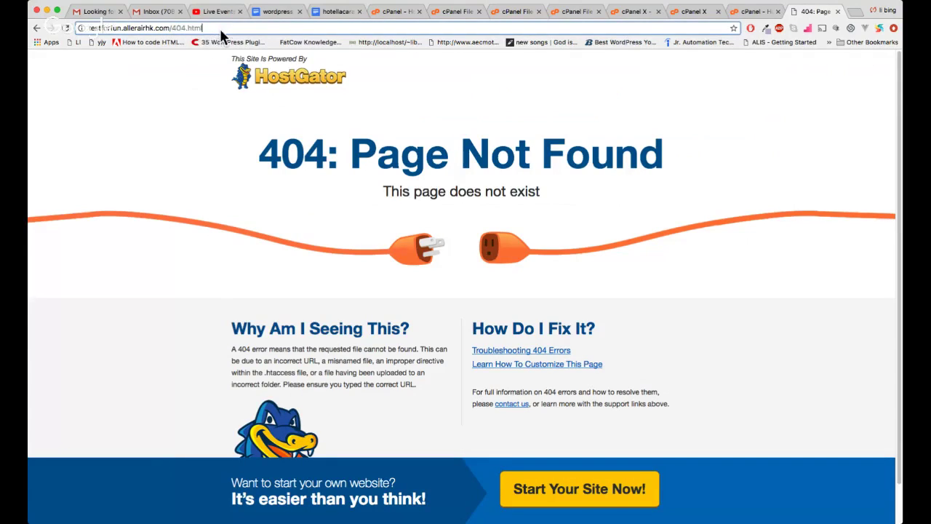
# Refresh the File Manager and check the testforfun.zdmotors.com folder for the uploaded index.php.
pyautogui.click(463, 12)
pyautogui.press('super+r')
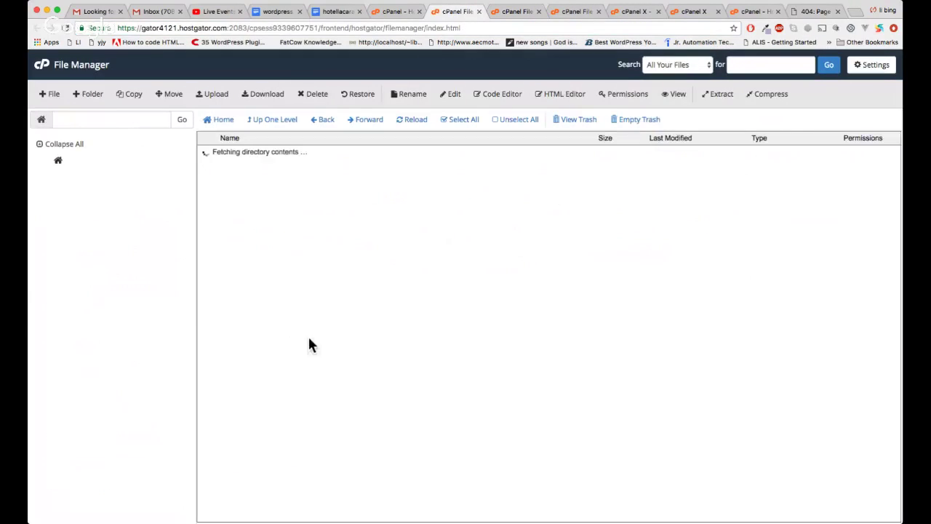
pyautogui.scroll(-5, 108, 451)
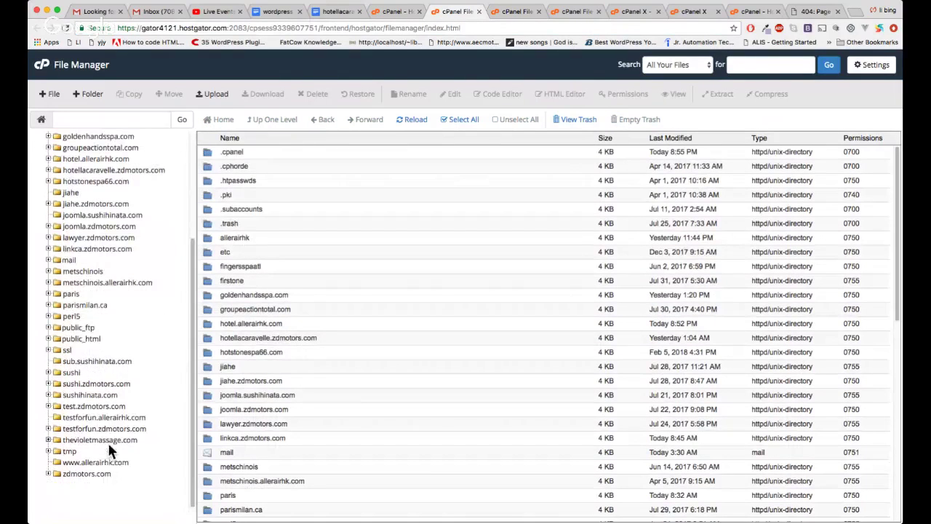
pyautogui.click(117, 428)
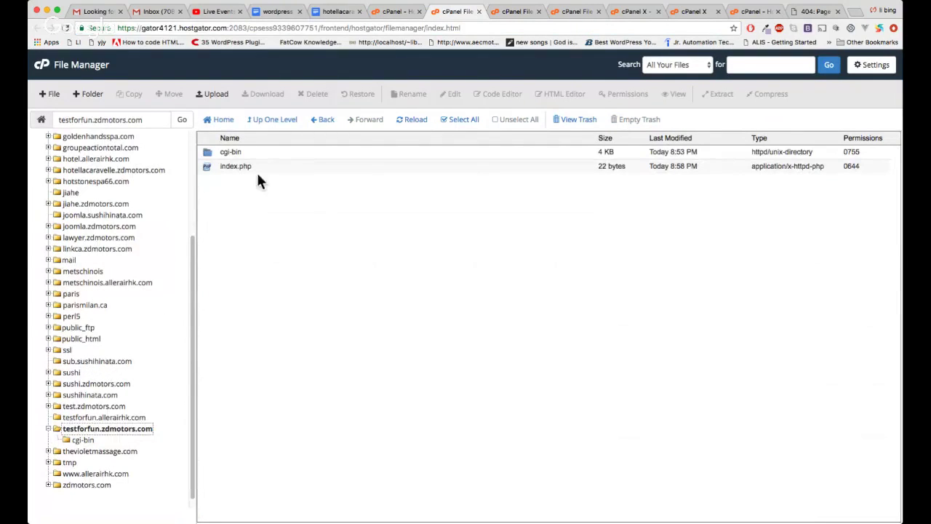
# Recheck the testforfun.allerairhk.com page and its address in the browser, and close it.
pyautogui.click(807, 12)
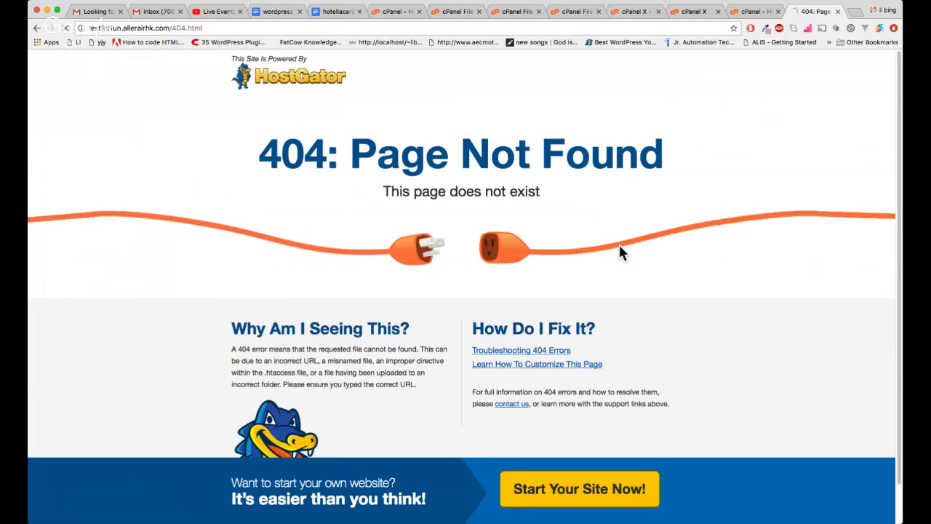
pyautogui.moveTo(173, 28); pyautogui.dragTo(213, 32)
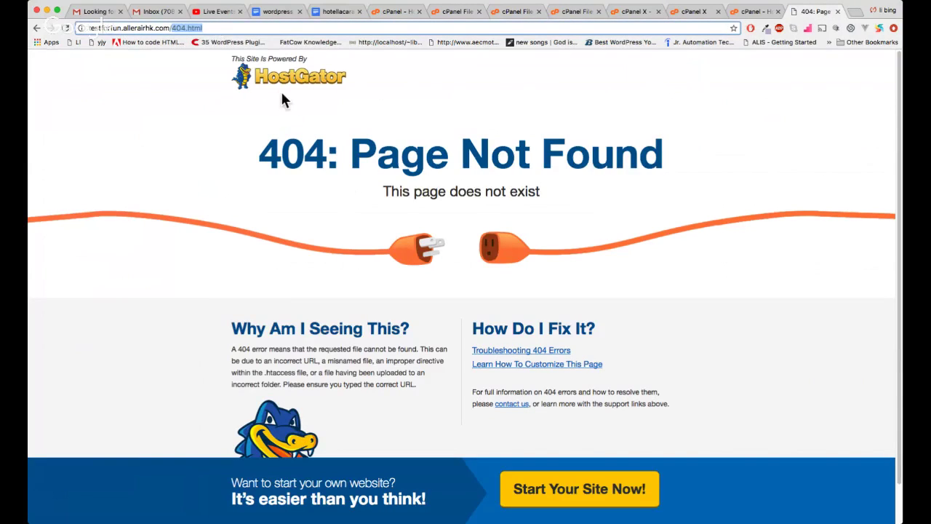
pyautogui.click(838, 13)
# Review the open index.php views and folder path for hotel.allerairhk.com, and close the file's editor.
pyautogui.click(749, 13)
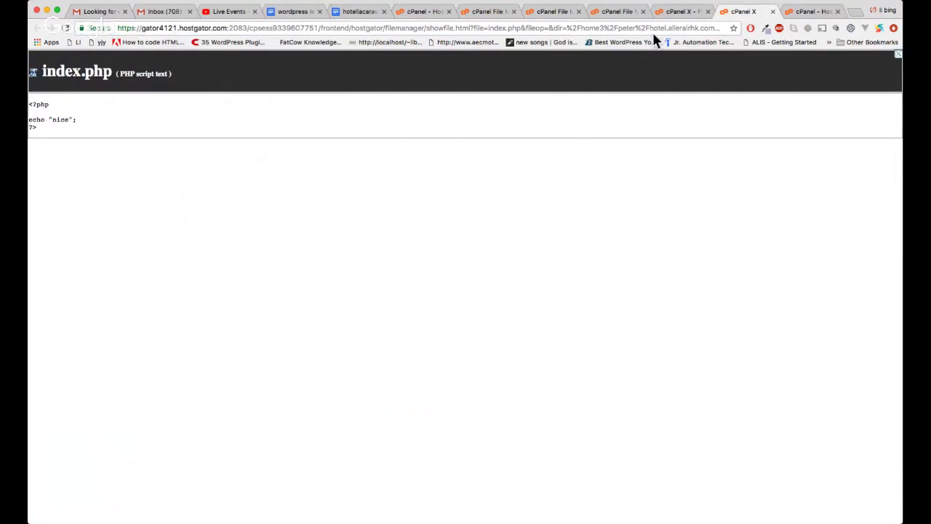
pyautogui.moveTo(649, 27); pyautogui.dragTo(715, 29)
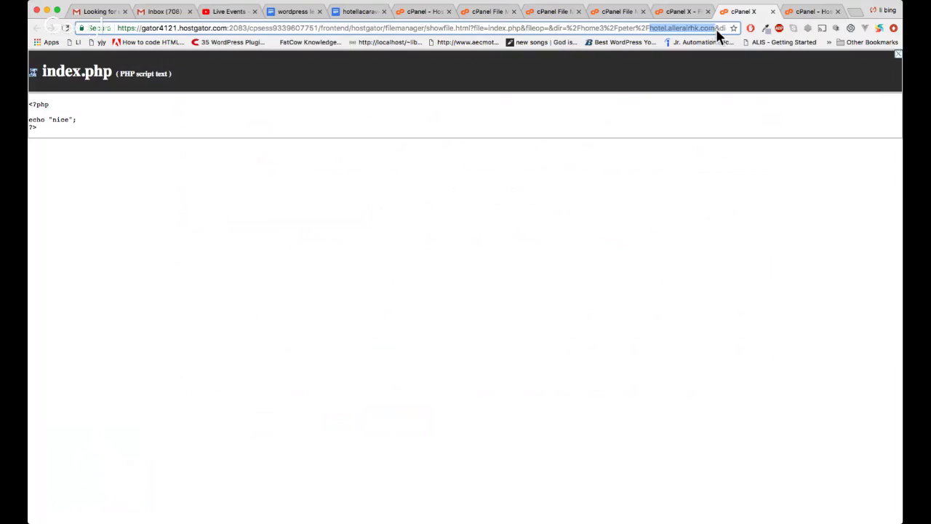
pyautogui.click(671, 173)
pyautogui.click(677, 13)
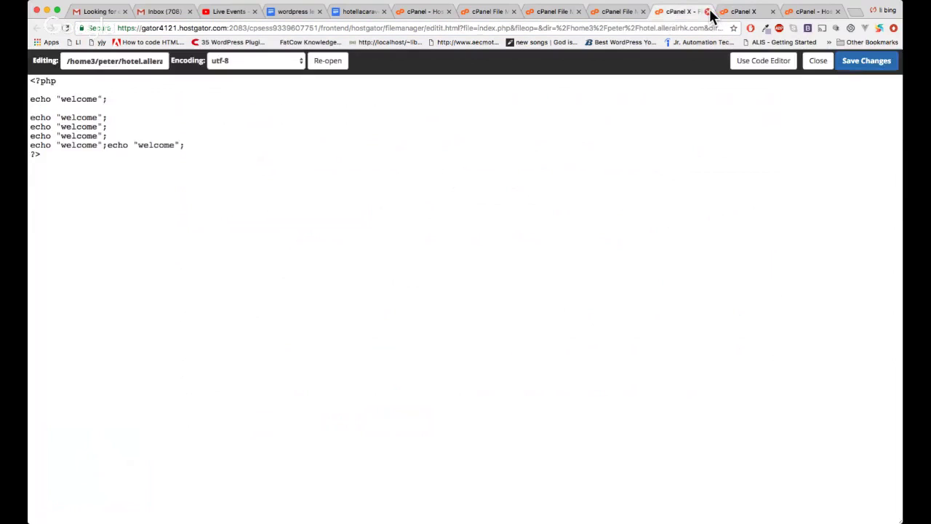
pyautogui.click(707, 12)
pyautogui.click(742, 11)
pyautogui.click(684, 13)
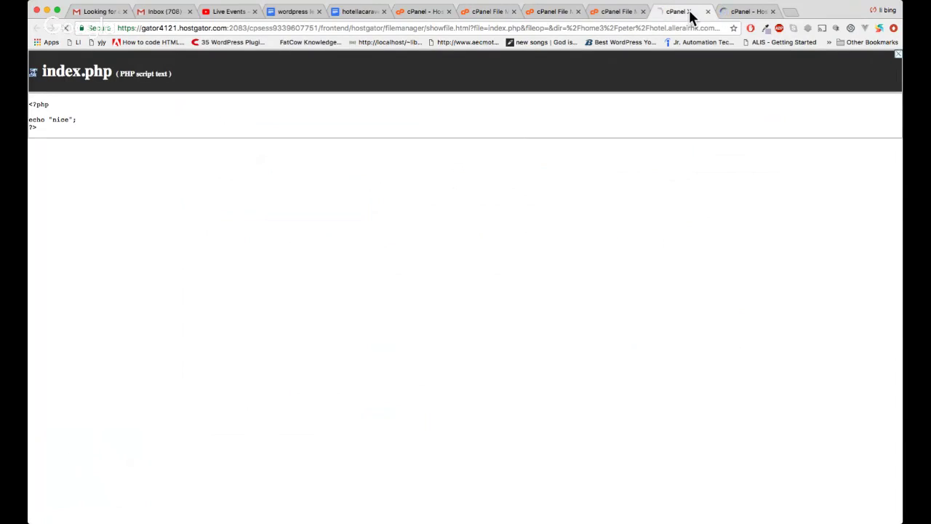
# Permanently delete the testforfun.allerairhk.com subdomain and return to the subdomain list.
pyautogui.click(541, 12)
pyautogui.click(477, 12)
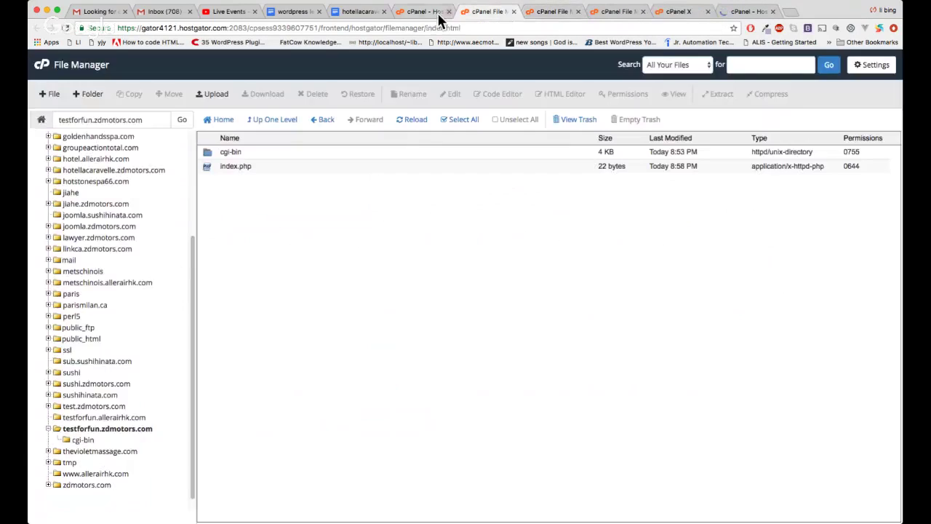
pyautogui.click(437, 13)
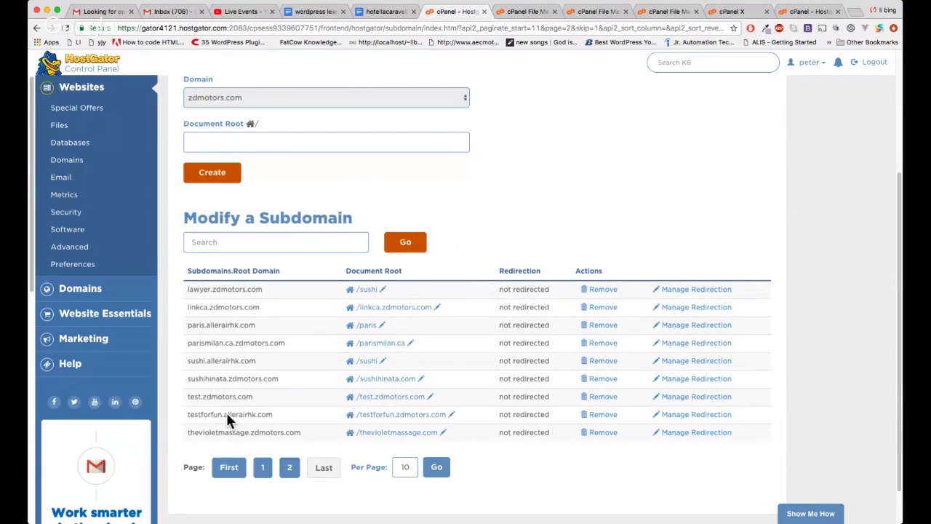
pyautogui.click(603, 415)
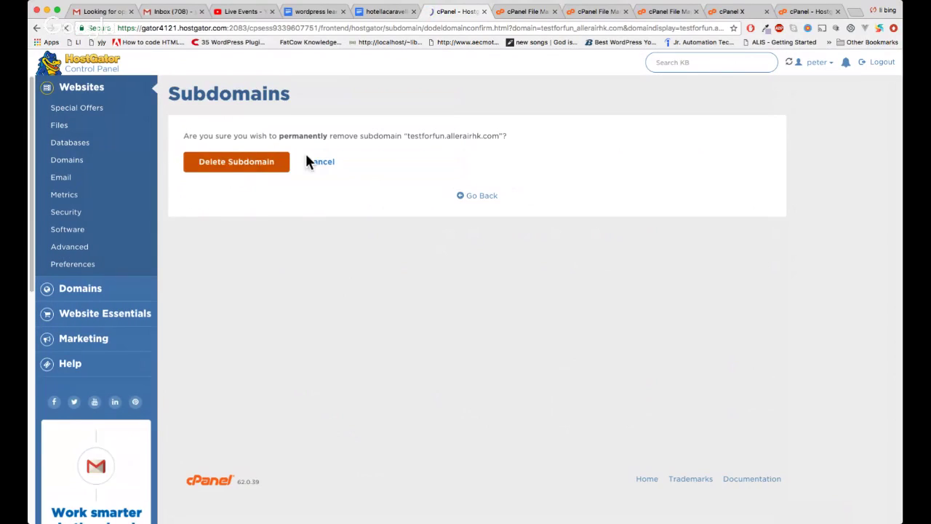
pyautogui.click(278, 159)
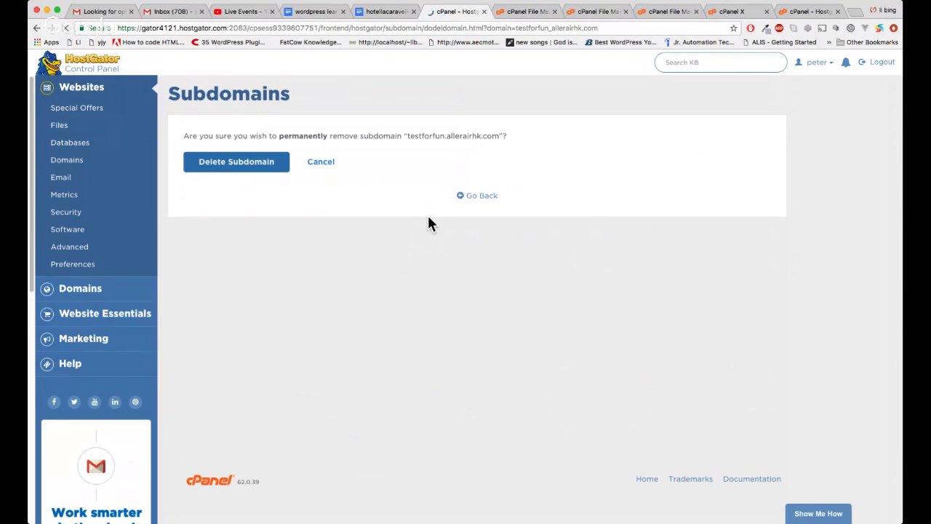
pyautogui.click(481, 177)
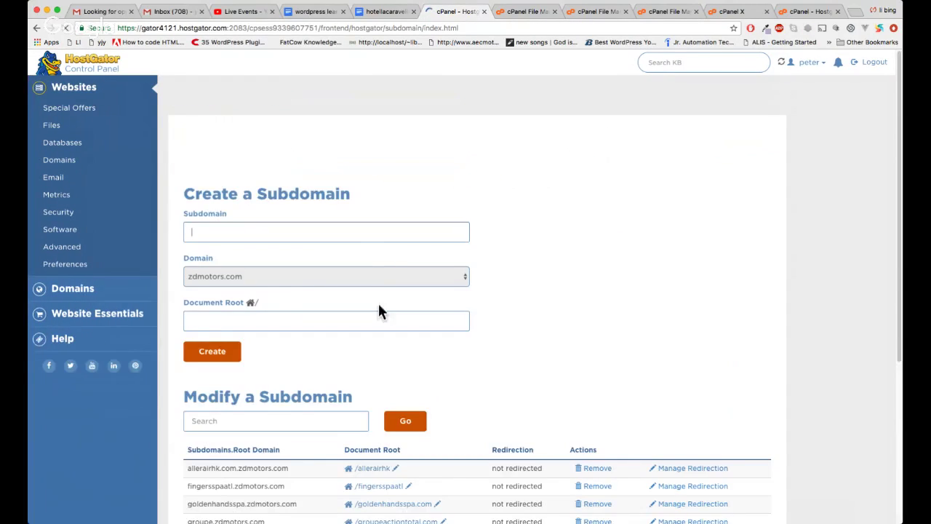
# Look through both pages of the subdomain list for the remaining allerairhk.com entries.
pyautogui.scroll(-3, 408, 342)
pyautogui.scroll(-4, 267, 437)
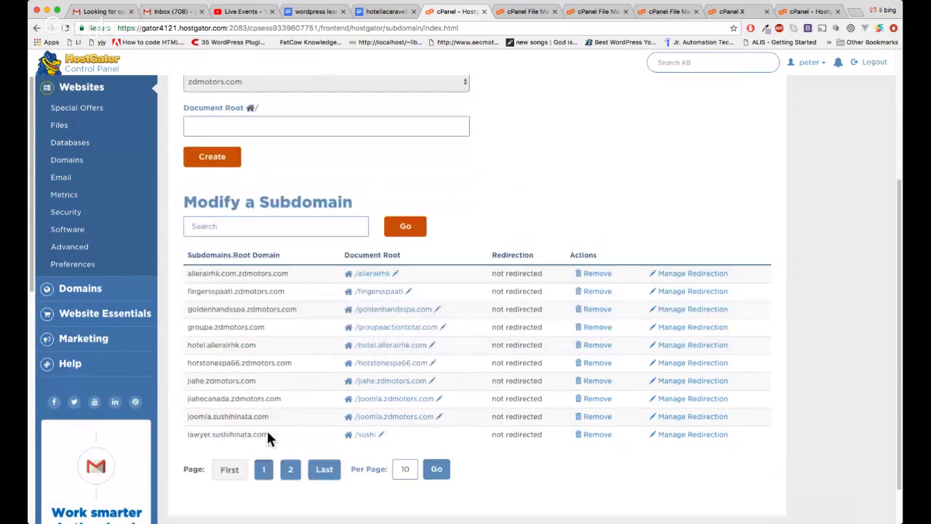
pyautogui.click(290, 468)
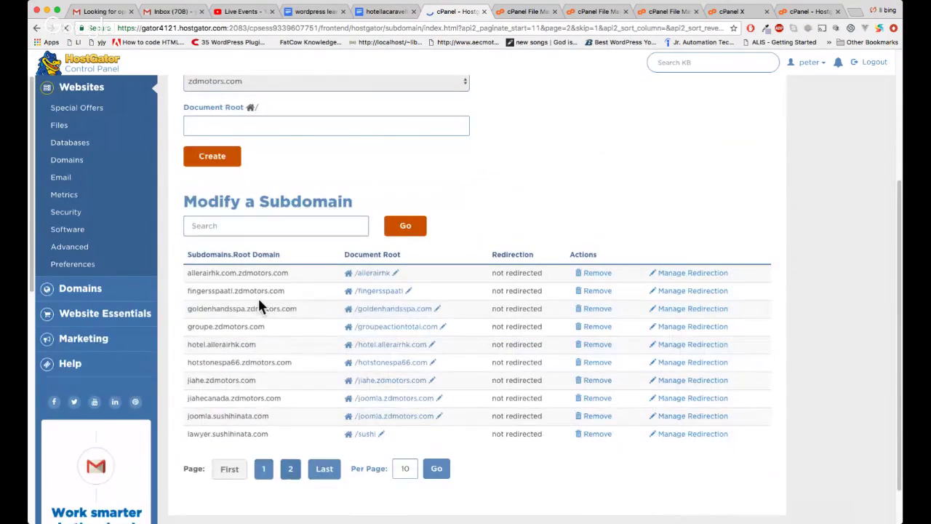
pyautogui.scroll(-3, 306, 413)
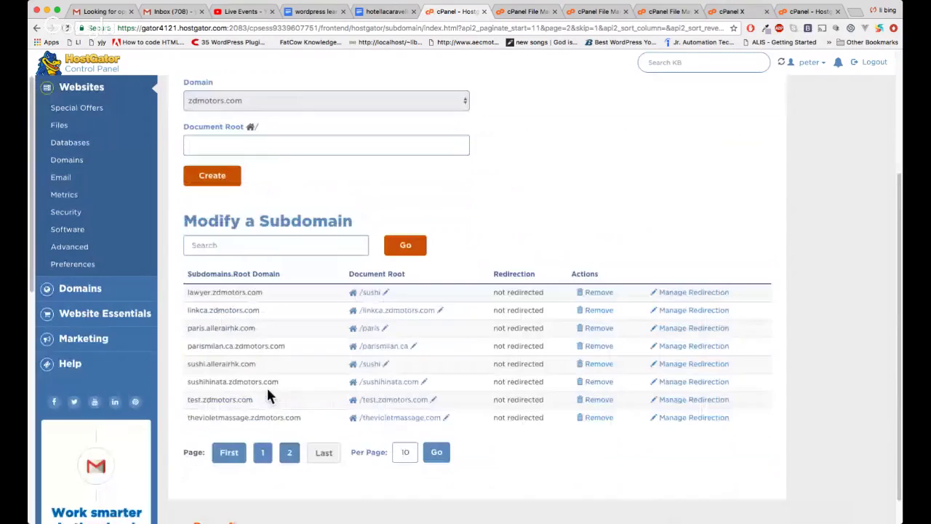
pyautogui.click(229, 451)
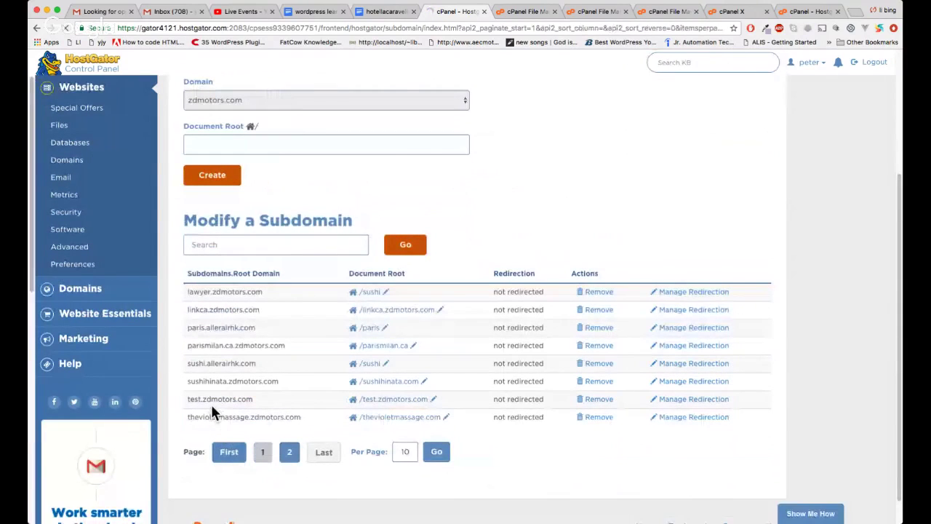
pyautogui.scroll(-5, 267, 457)
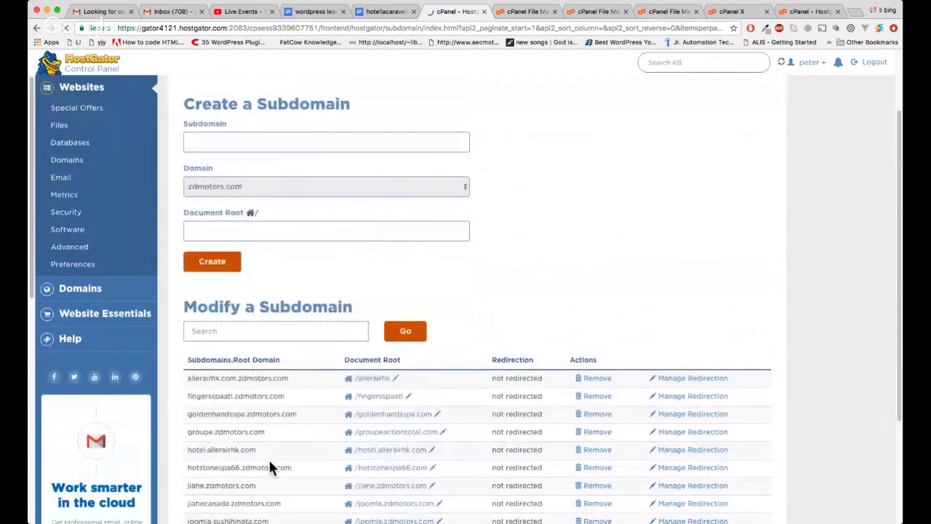
# Copy hotel.allerairhk.com from the subdomain list and open that address in place of the addon domains page to check its output.
pyautogui.moveTo(187, 357); pyautogui.dragTo(266, 357)
pyautogui.hotkey('ctrl', 'c')
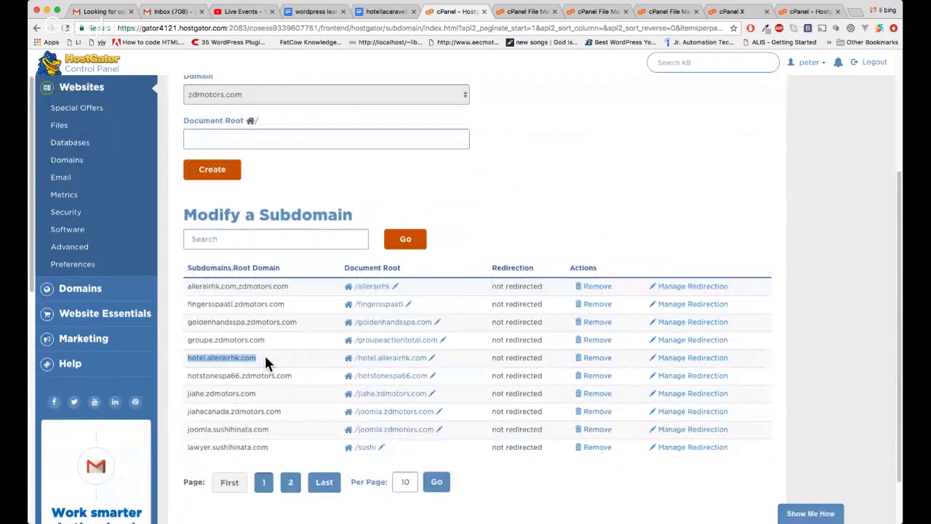
pyautogui.click(793, 11)
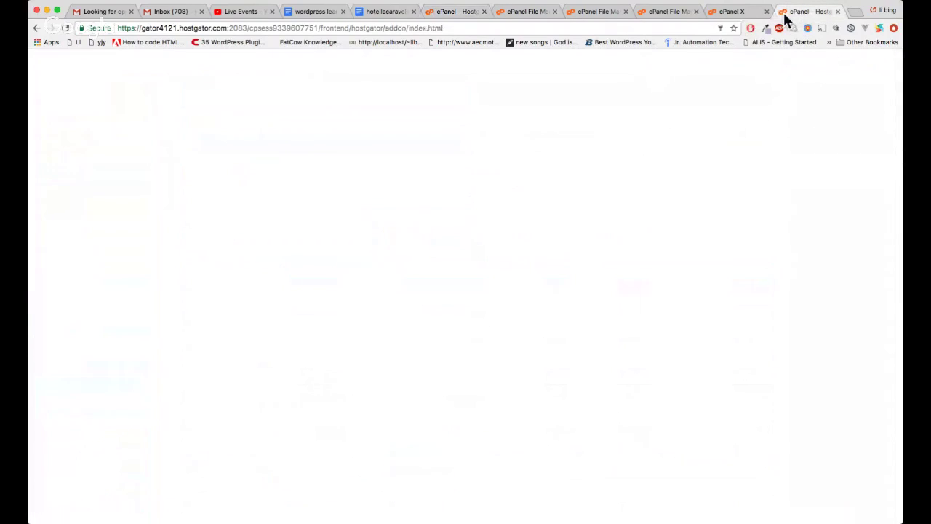
pyautogui.click(682, 29)
pyautogui.hotkey('ctrl', 'v')
pyautogui.press('Return')
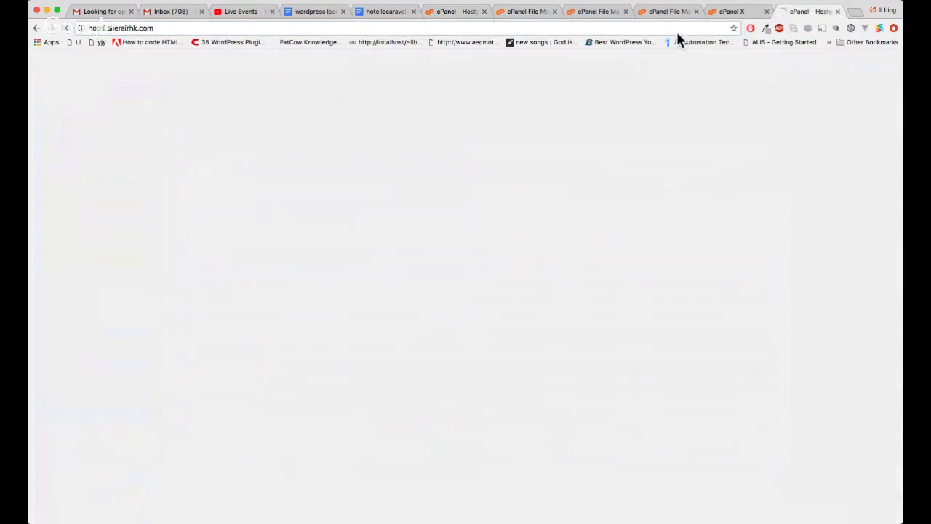
pyautogui.doubleClick(80, 61)
pyautogui.click(306, 86)
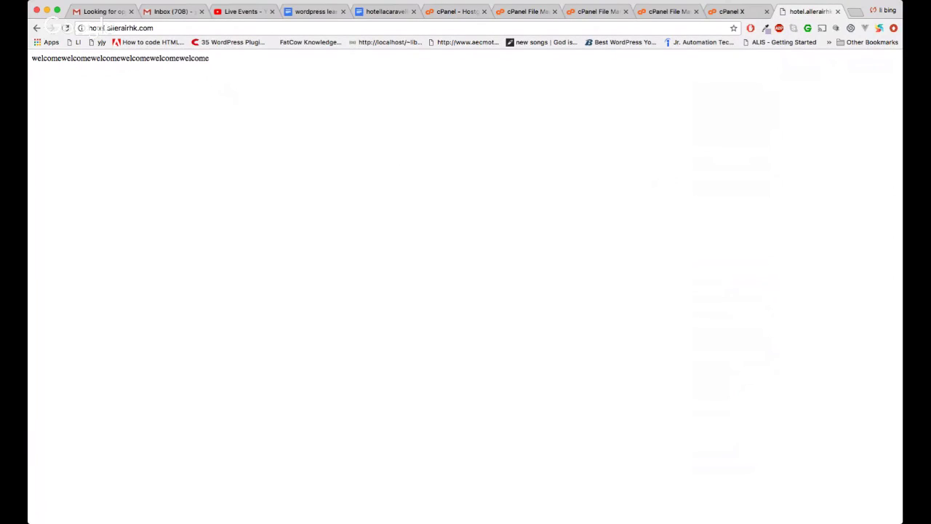
pyautogui.click(731, 12)
pyautogui.click(793, 12)
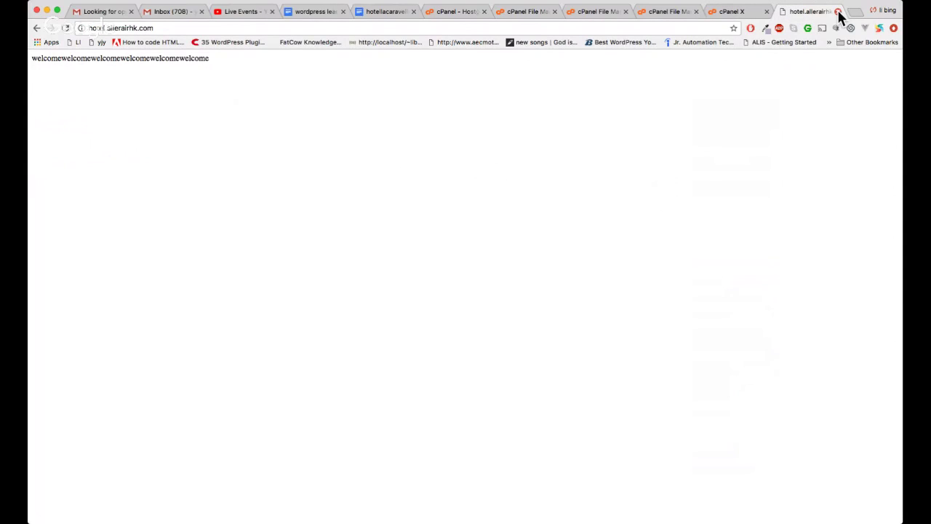